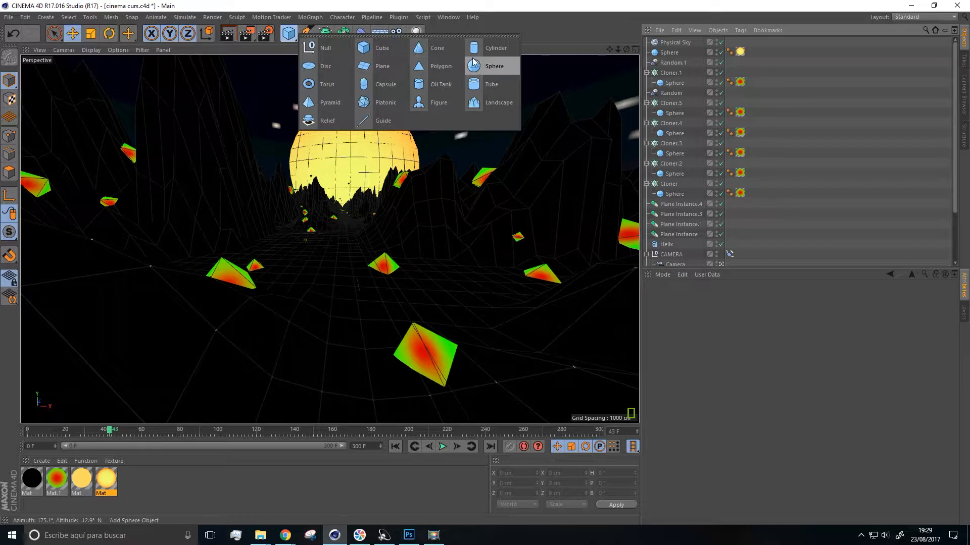
Add a sphere, leave the camera view, move it to about Z -684 cm and enlarge its radius to about 123 cm
click(473, 69)
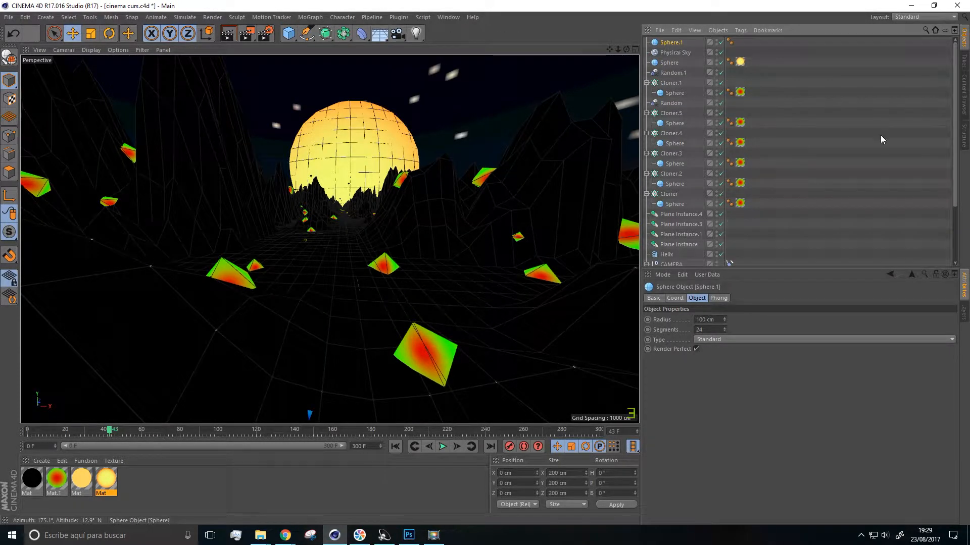
scroll(710, 182, down, 5)
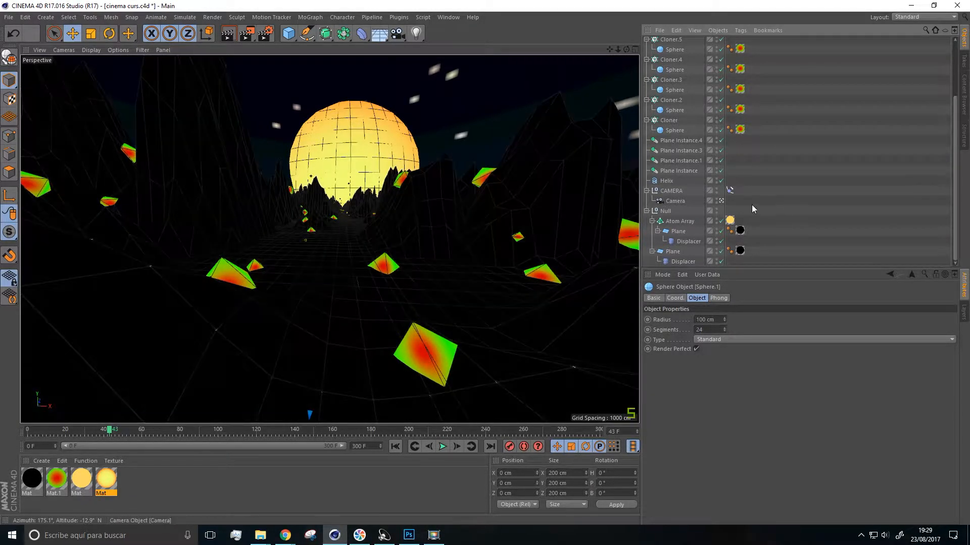
click(721, 201)
alt+drag(384, 262, 334, 307)
drag(307, 233, 250, 290)
alt+right_drag(332, 294, 509, 200)
alt+middle_drag(510, 199, 403, 205)
drag(424, 198, 438, 210)
Add a disc, centre it around the new sphere as a ring, and enlarge its outer radius to about 289 cm
click(288, 34)
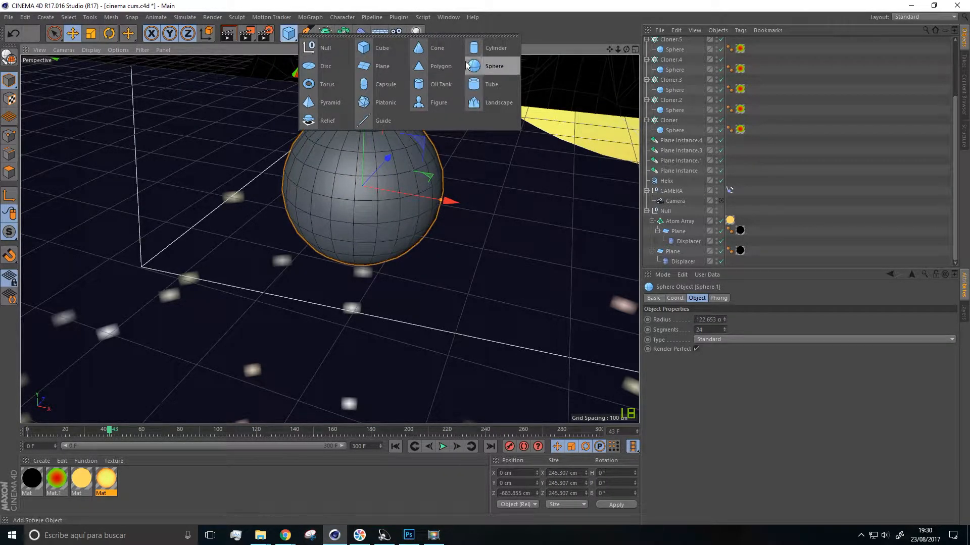
click(327, 68)
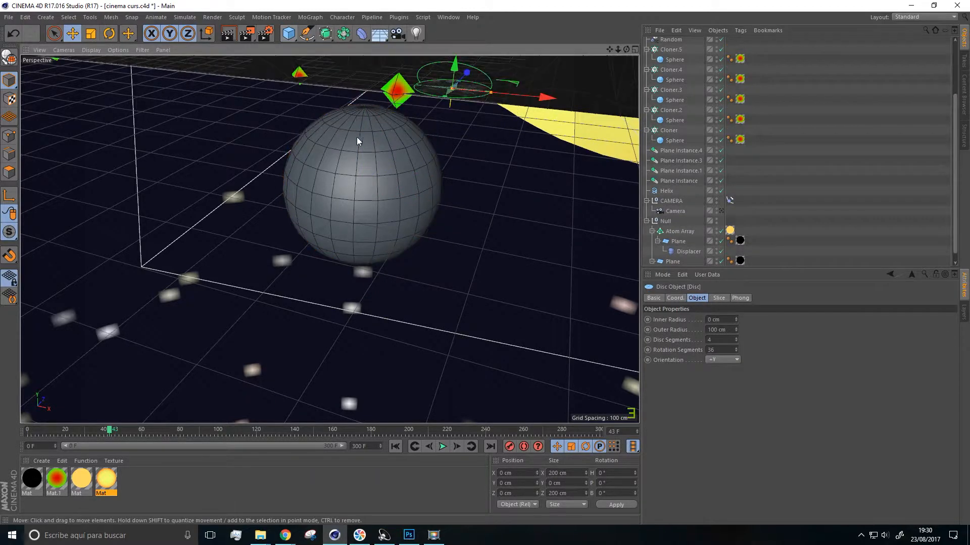
drag(466, 78, 506, 185)
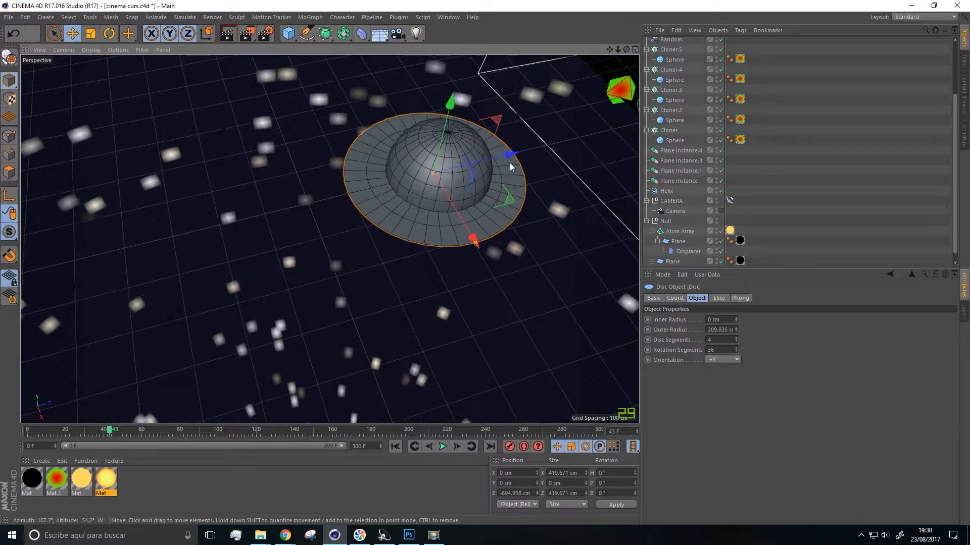
drag(511, 153, 516, 152)
alt+drag(456, 202, 480, 222)
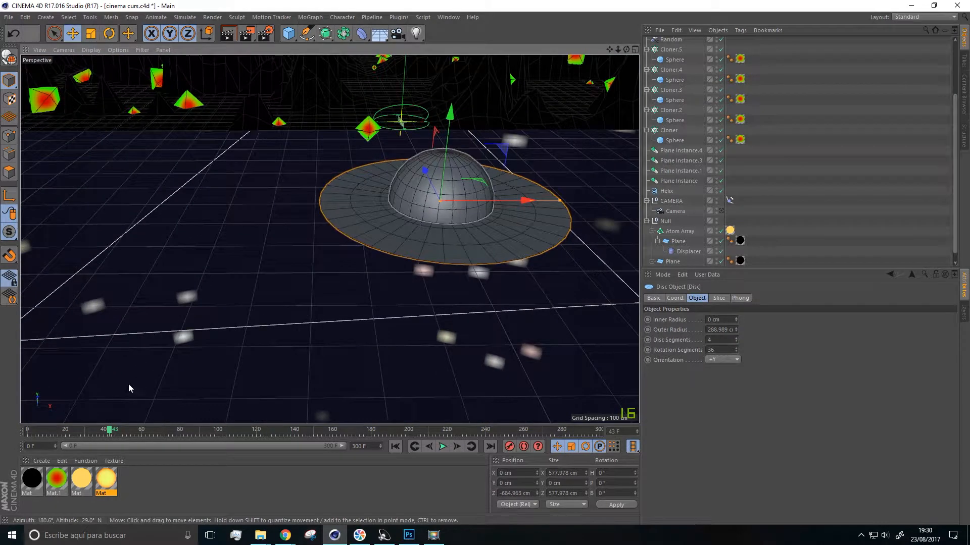
Duplicate the yellow-orange gradient material and recolour the copy's orange Fresnel gradient knot light blue (H 191°, S 52%, V 100%)
ctrl+drag(111, 482, 130, 482)
double_click(131, 479)
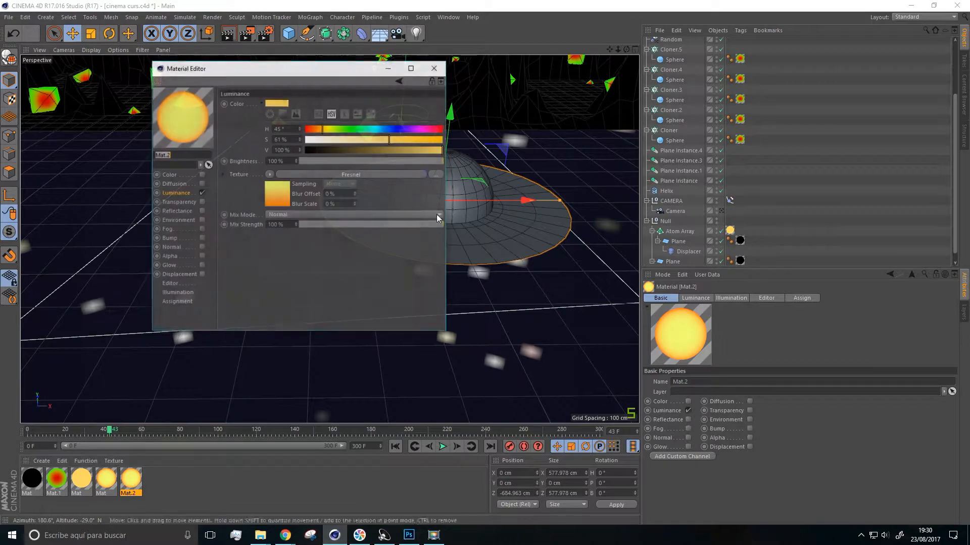
click(263, 198)
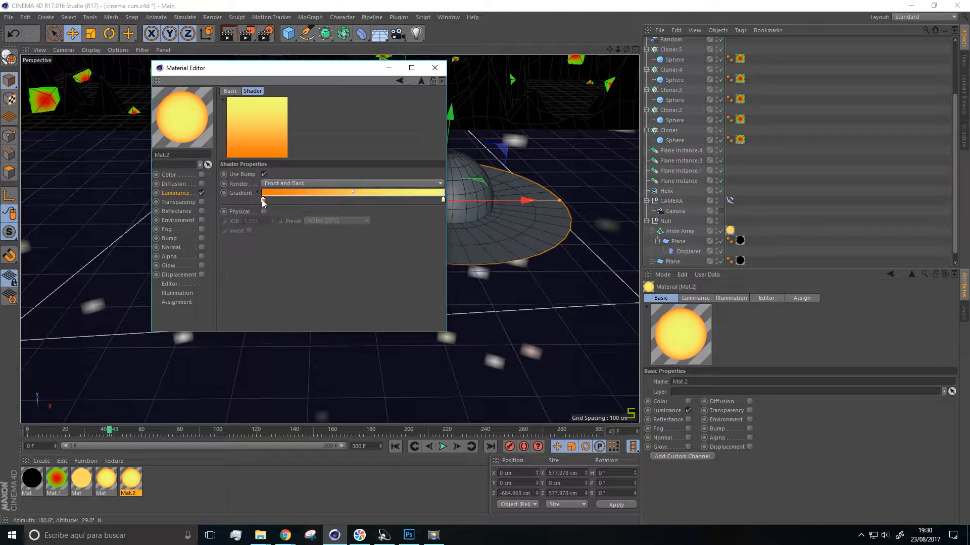
double_click(262, 199)
drag(274, 202, 283, 201)
click(283, 211)
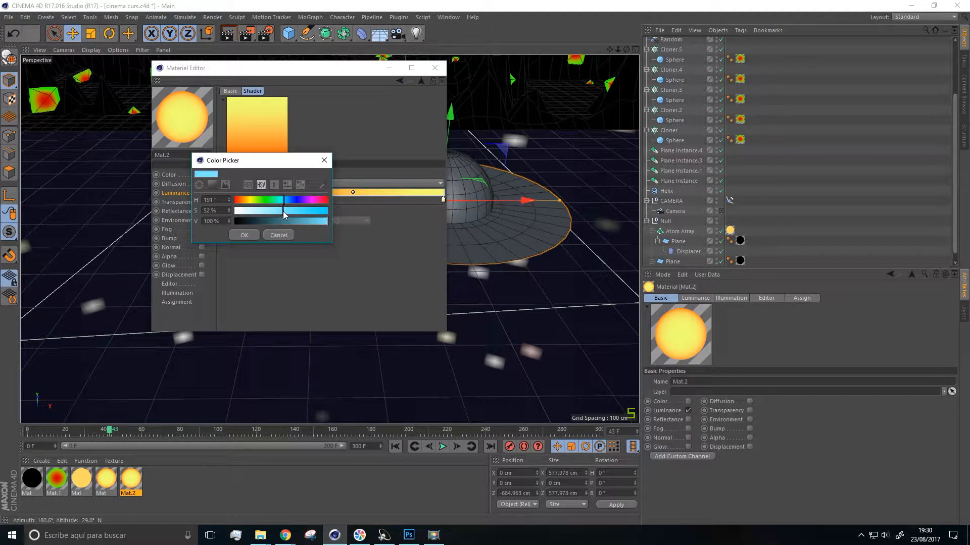
click(251, 235)
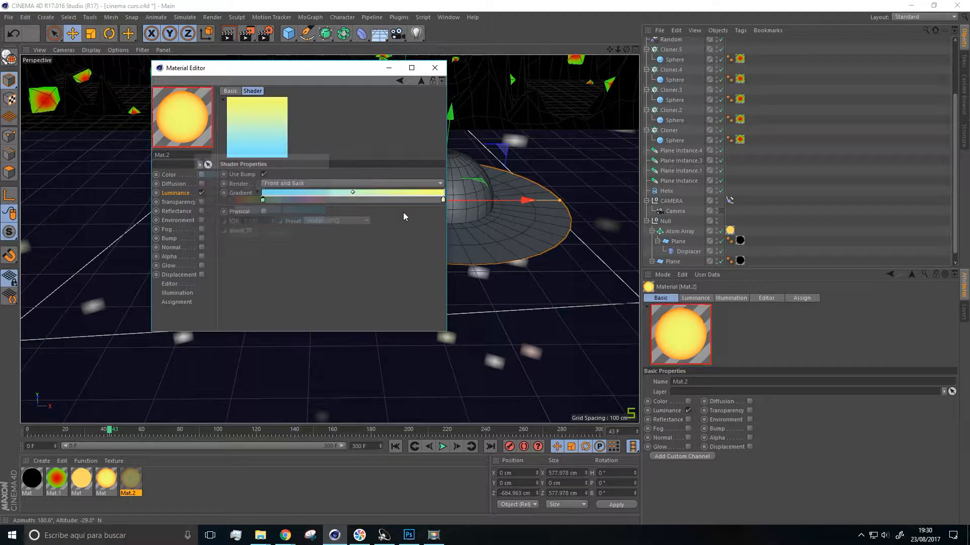
Recolour the yellow Fresnel gradient knot to a muted red and shift the gradient midpoint towards the blue end
double_click(443, 200)
click(454, 201)
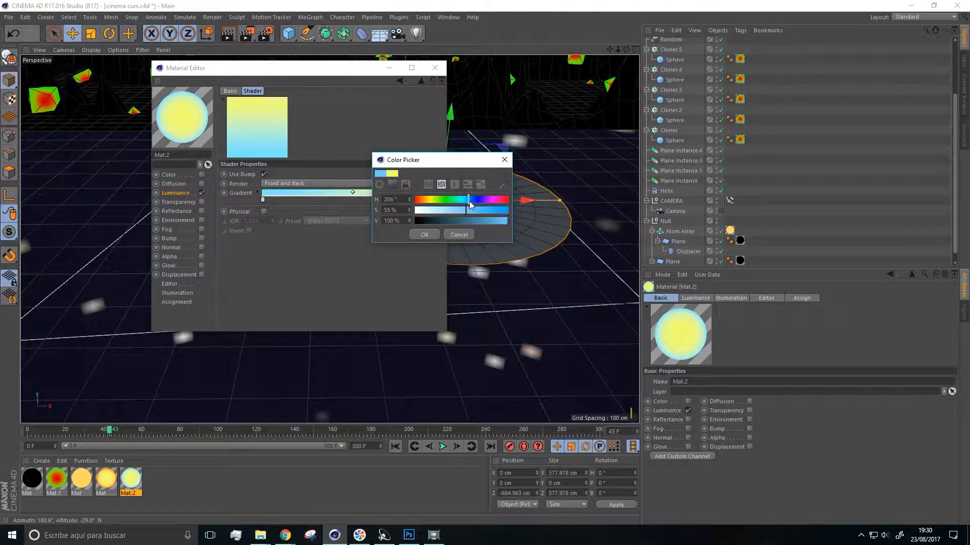
click(424, 234)
drag(352, 193, 312, 193)
click(440, 69)
Apply the red-blue Mat.2 material to the new sphere and the yellow-orange gradient material to the disc
drag(131, 480, 401, 270)
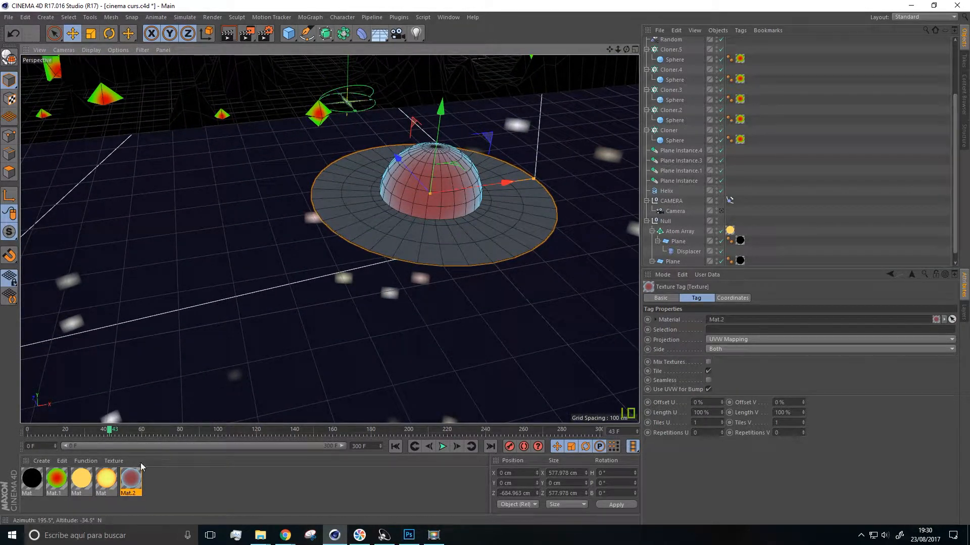
drag(94, 487, 440, 216)
Create a null, nest the Disc and Sphere.1 objects under it, and rename the null as planet
scroll(680, 92, up, 3)
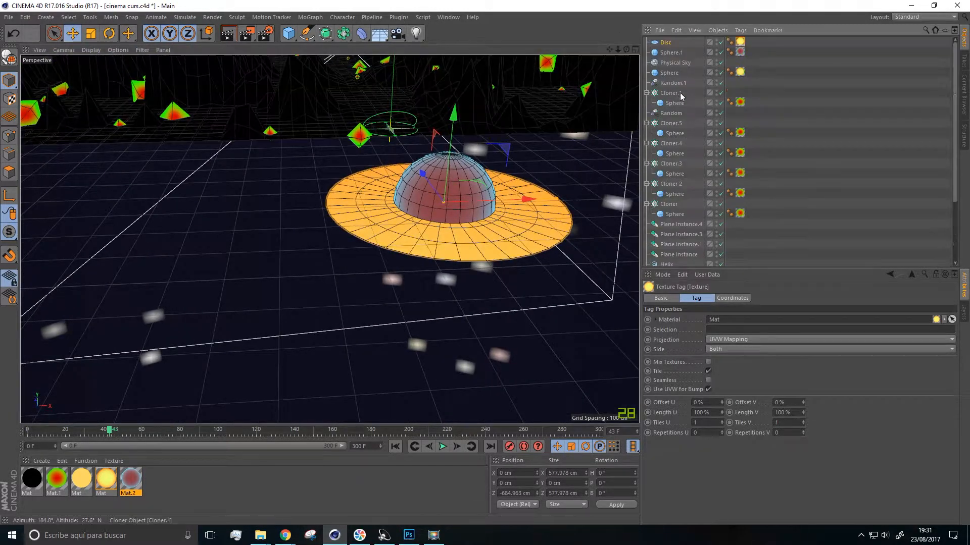
ctrl+click(668, 53)
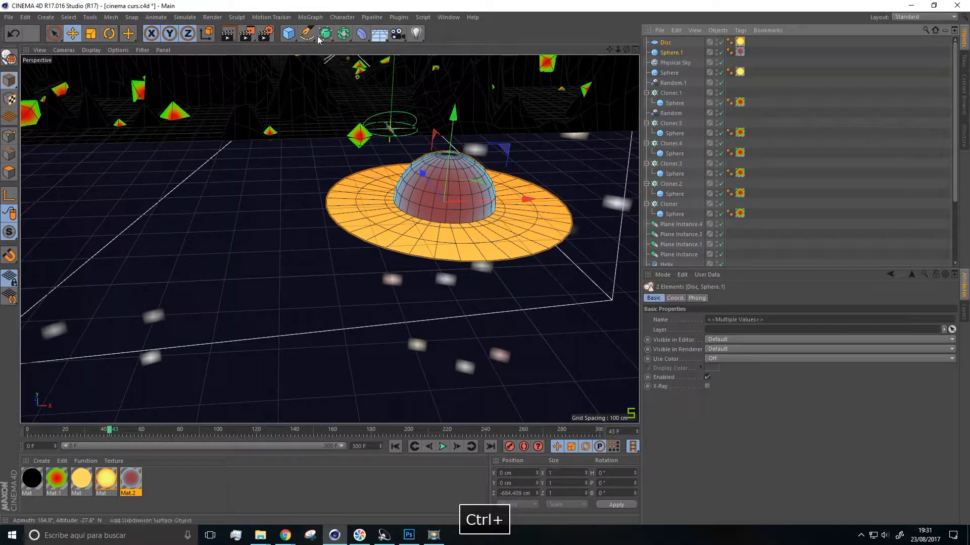
drag(288, 34, 310, 48)
click(324, 53)
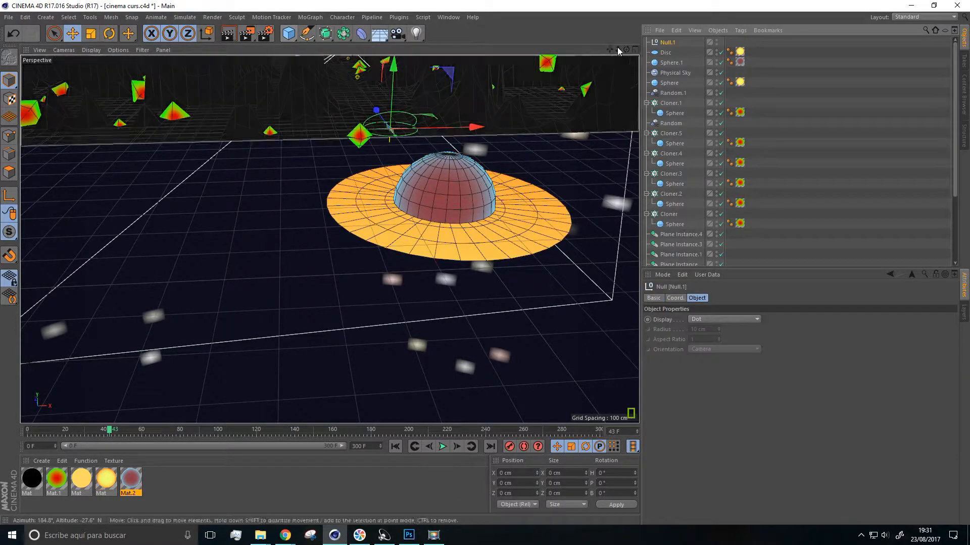
click(664, 52)
ctrl+click(665, 59)
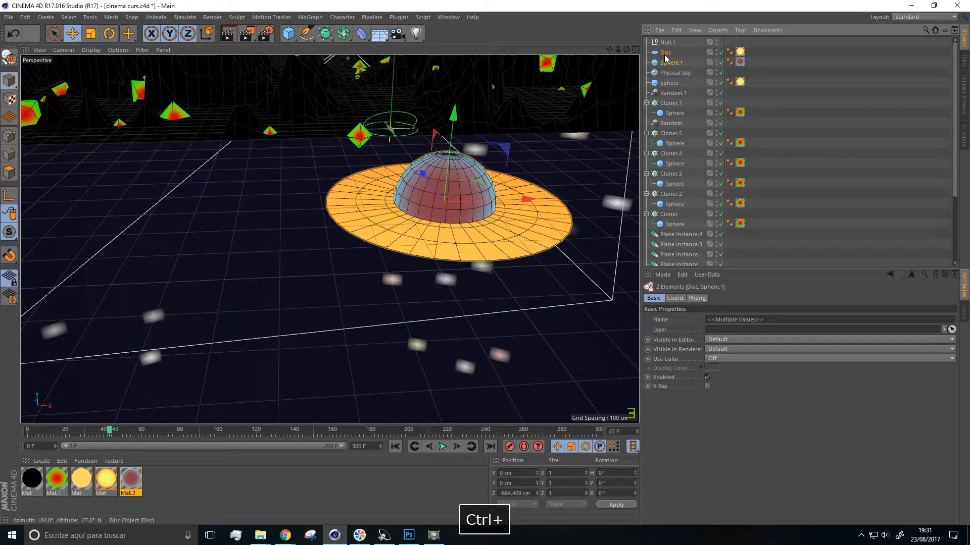
drag(668, 45, 670, 43)
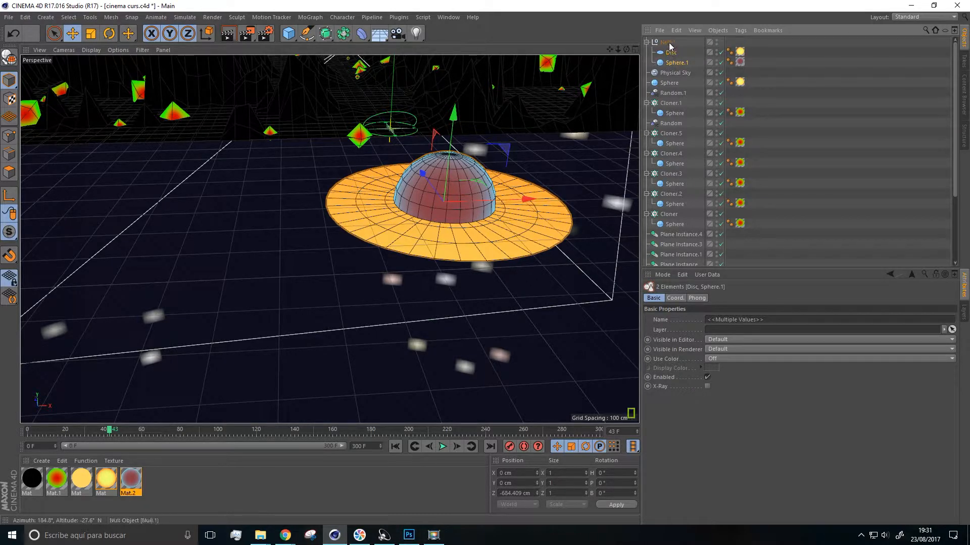
double_click(669, 43)
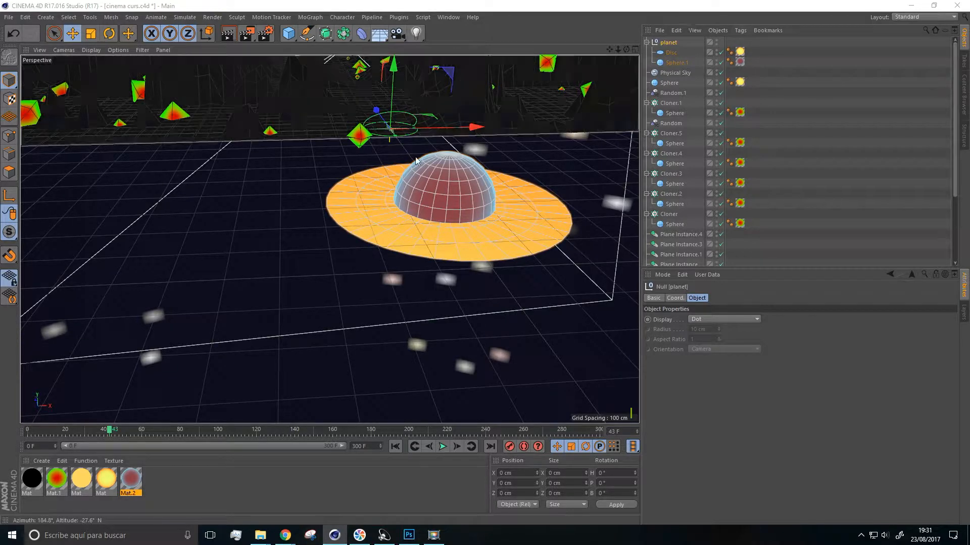
Move the planet group up and back over the landscape, to about Y 1741 cm and Z 6493 cm
alt+middle_drag(455, 226, 384, 266)
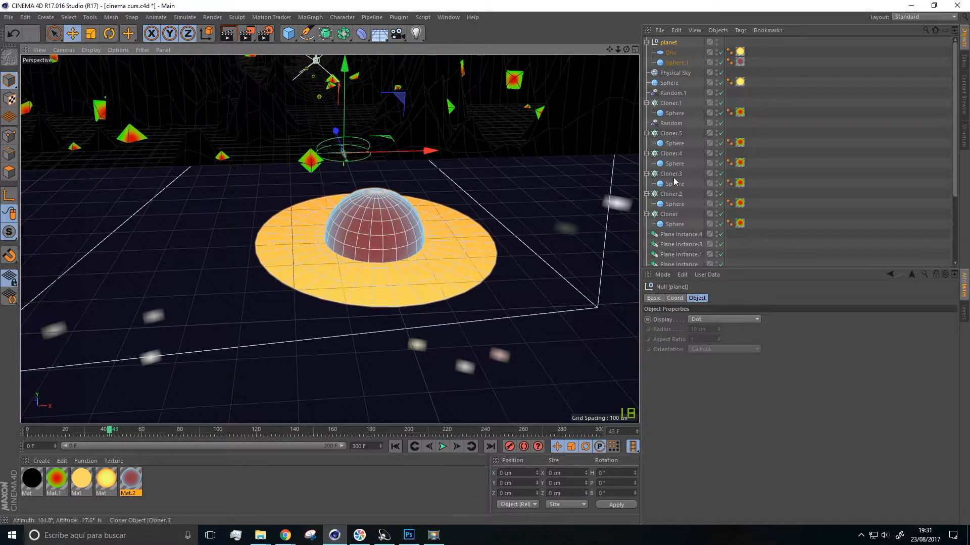
scroll(676, 183, down, 2)
scroll(442, 189, down, 5)
scroll(459, 171, down, 3)
alt+drag(465, 165, 432, 183)
scroll(451, 136, down, 5)
alt+middle_drag(525, 146, 393, 259)
drag(393, 260, 617, 55)
alt+drag(512, 195, 537, 160)
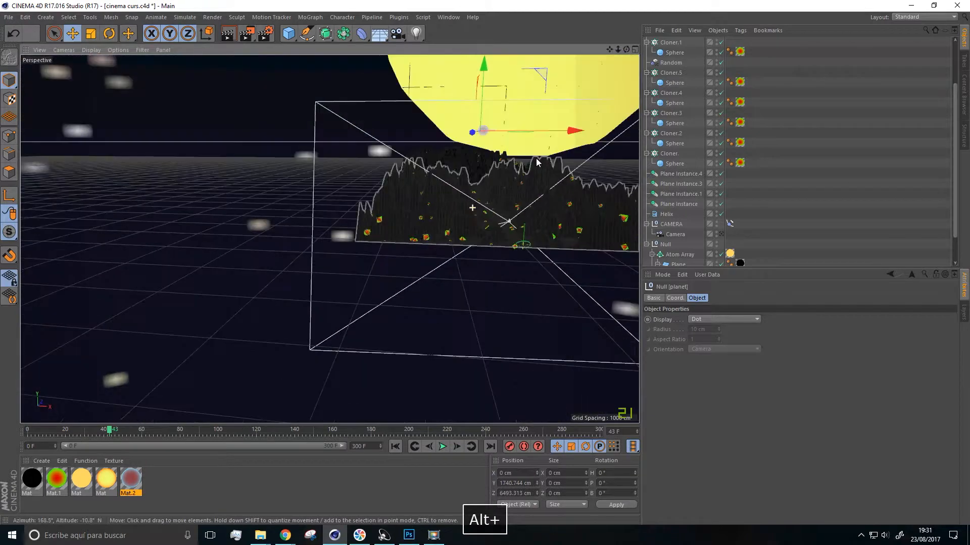
Scale up the planet group uniformly and return to the view through the scene camera
click(91, 33)
drag(477, 130, 505, 127)
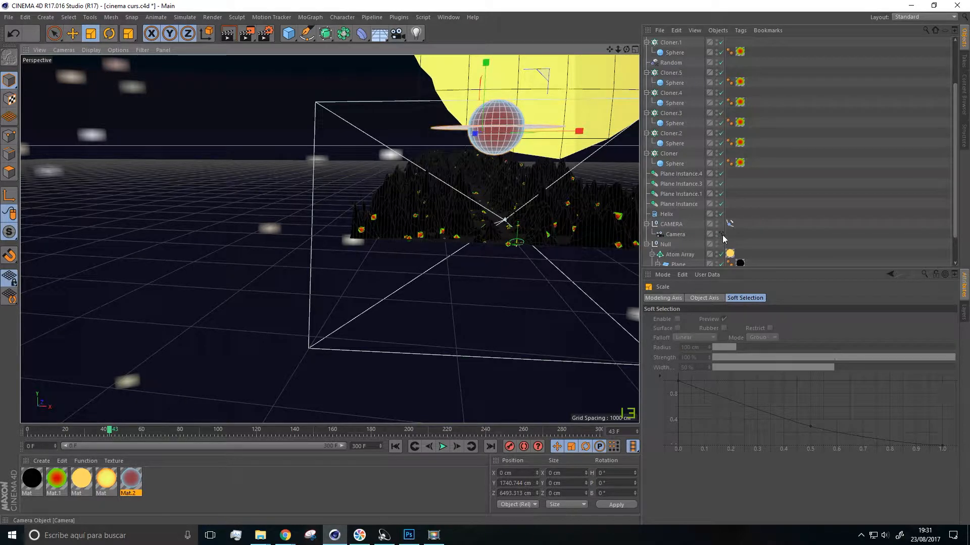
click(721, 234)
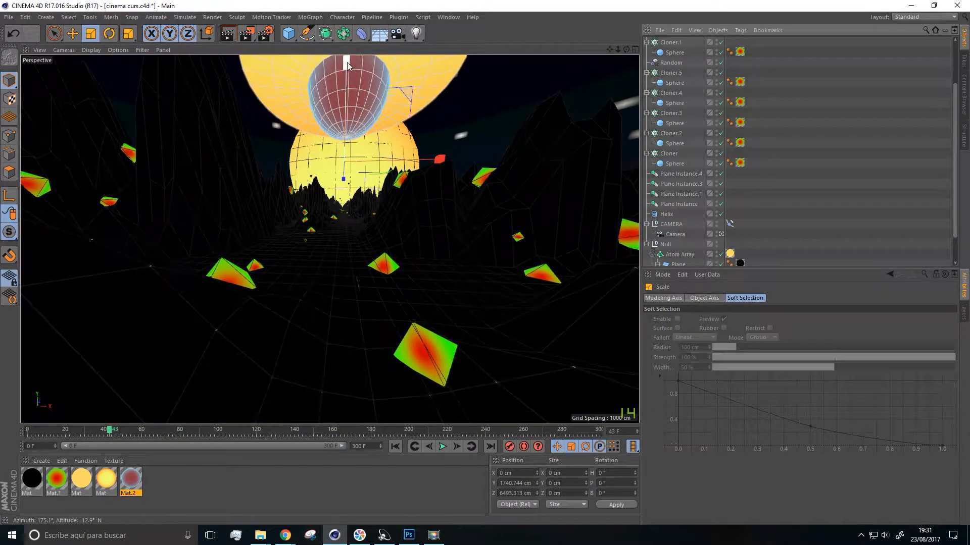
drag(347, 66, 348, 105)
key(ctrl+z)
Move the planet group into the sky right of the sun, to about X 20349, Y 15399, Z 35505 cm
click(73, 34)
drag(347, 65, 355, 162)
drag(342, 104, 344, 66)
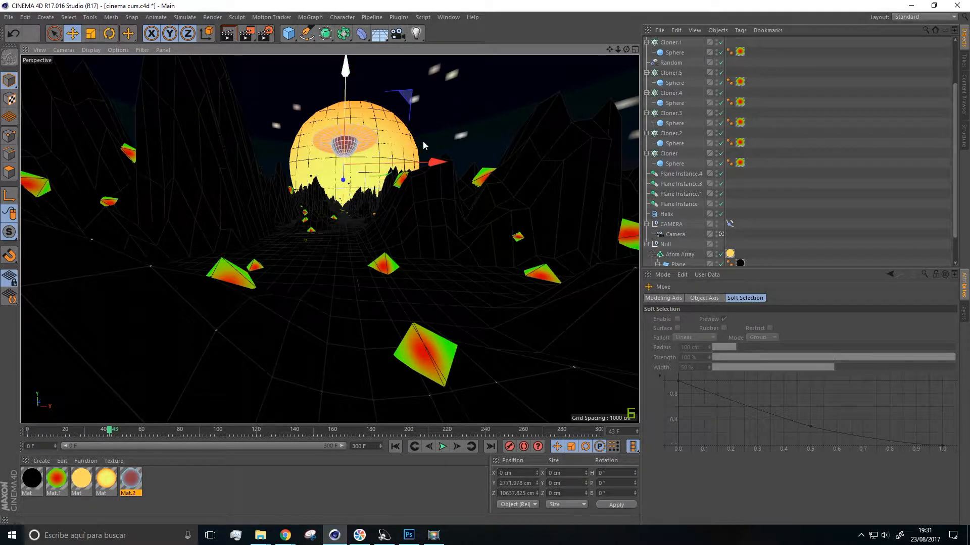
drag(441, 167, 529, 166)
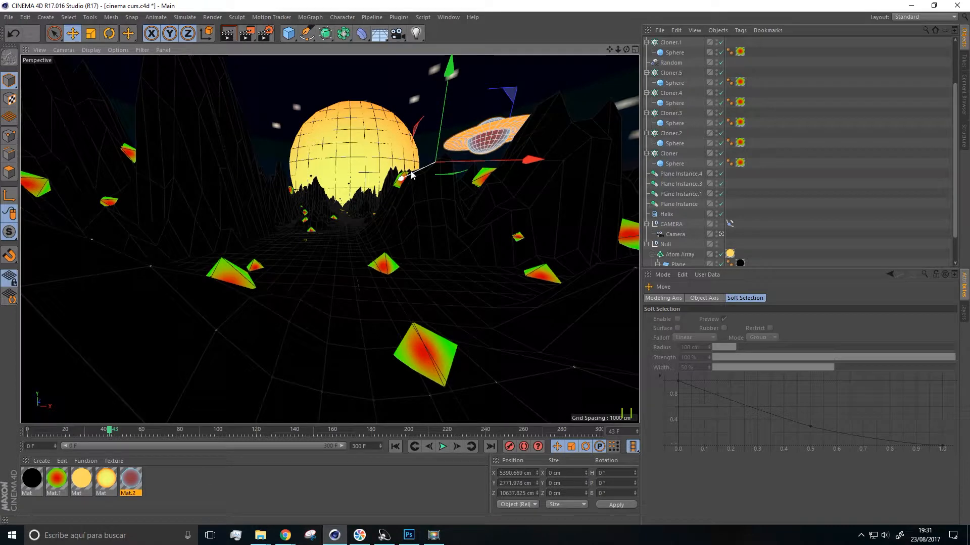
drag(412, 175, 384, 193)
drag(501, 178, 549, 178)
drag(472, 81, 475, 30)
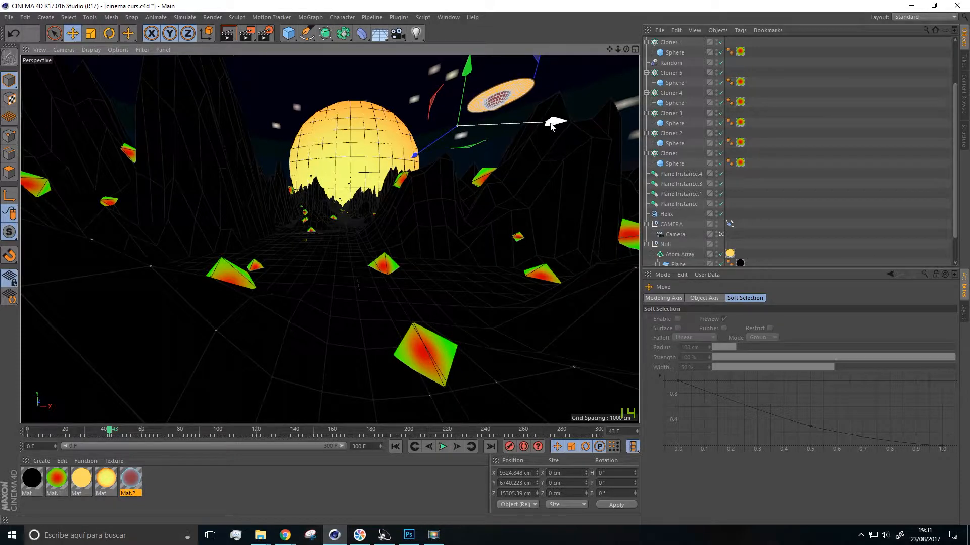
drag(551, 125, 537, 125)
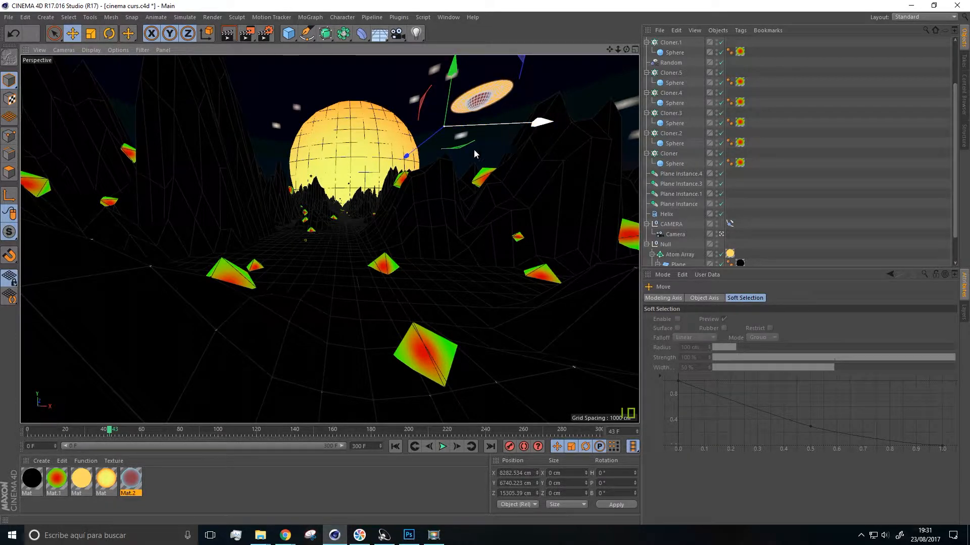
drag(409, 161, 387, 144)
drag(388, 74, 389, 28)
drag(476, 142, 540, 135)
Tilt the planet group to about H 1°, P 40.3°, B 8.4° and deselect it
key(r)
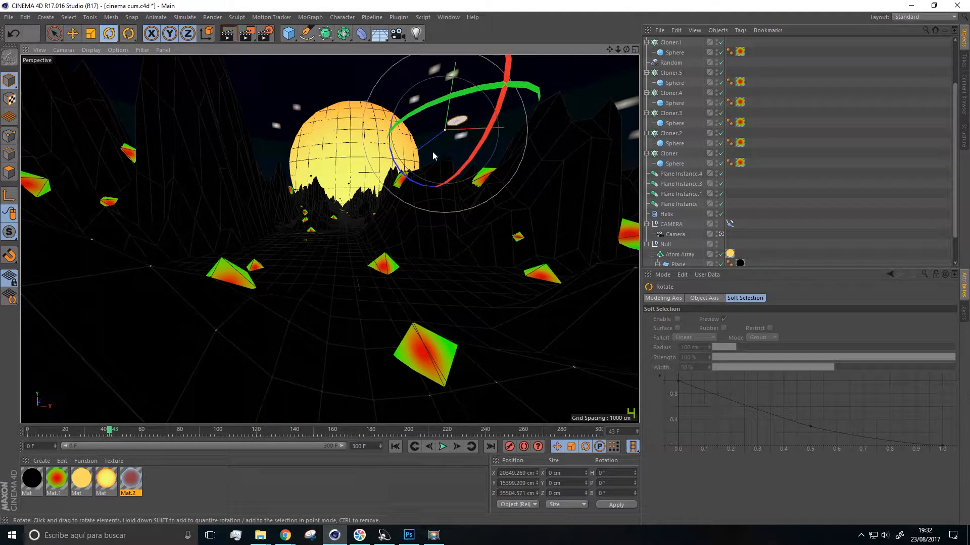
drag(445, 156, 441, 202)
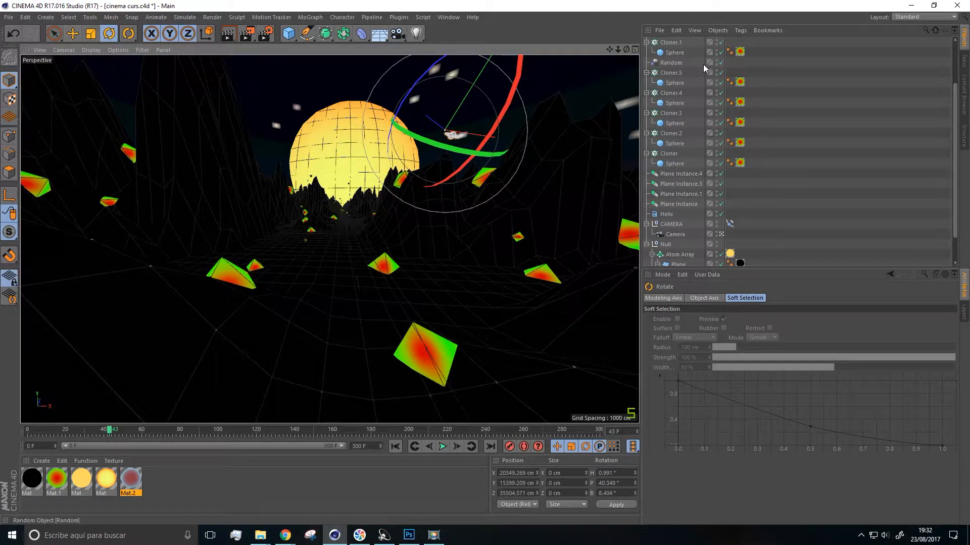
scroll(757, 73, up, 3)
click(816, 81)
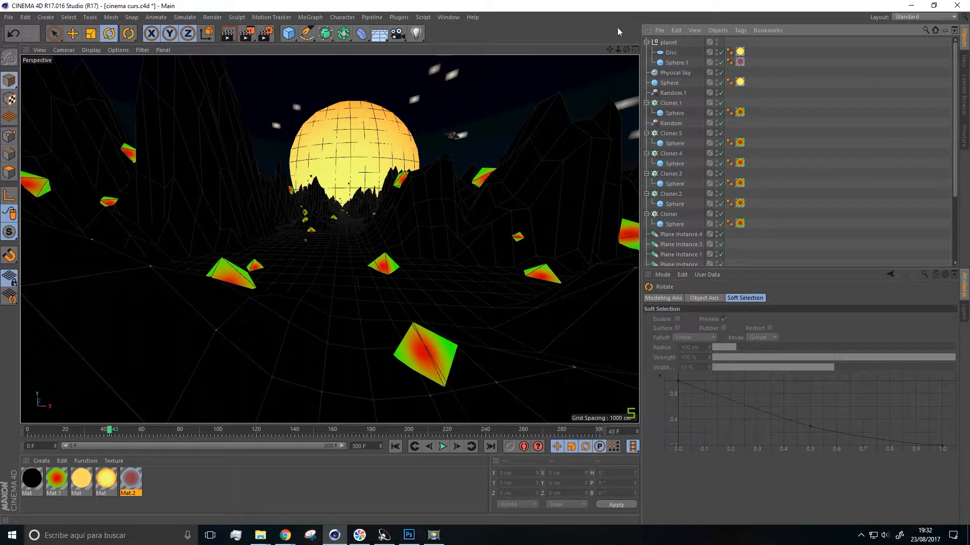
Duplicate the planet group, move the copy to about X -15203, Y 19410, Z 31482 cm and rotate it to about H 49.6°, P 19.7°, B 21.4°
click(664, 44)
key(ctrl+v)
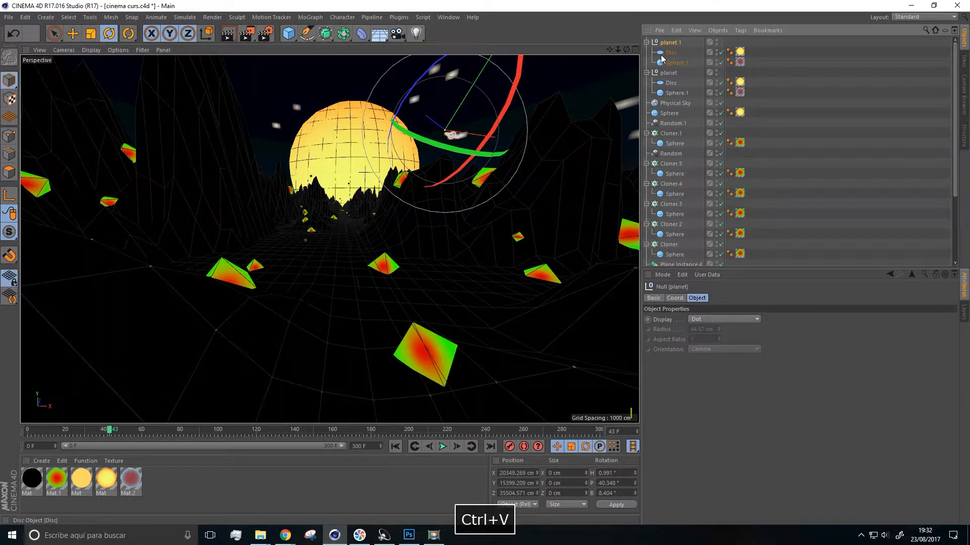
click(73, 33)
drag(528, 141, 335, 61)
key(r)
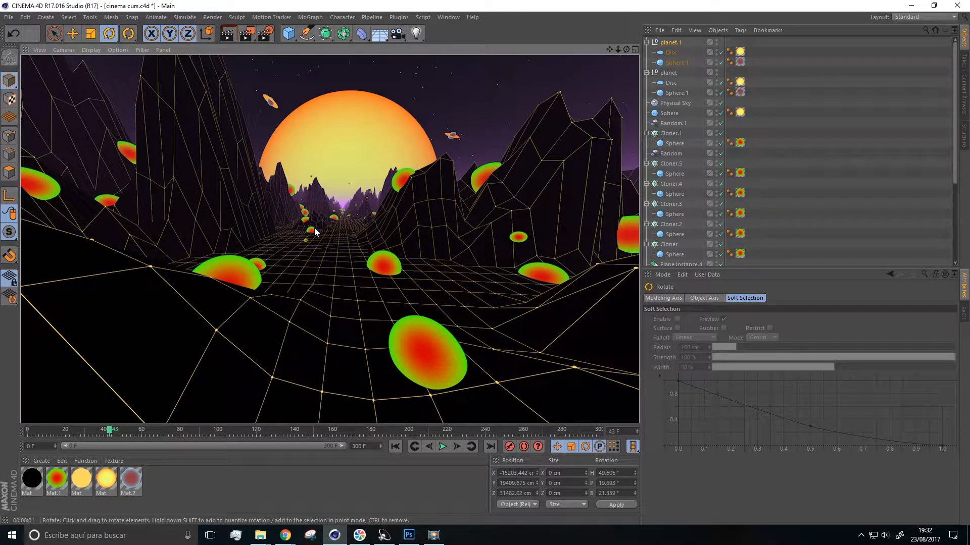
Enable Glow on the sun's material with inner strength 26%, outer strength 255% and radius 12 cm, and render the view
click(338, 137)
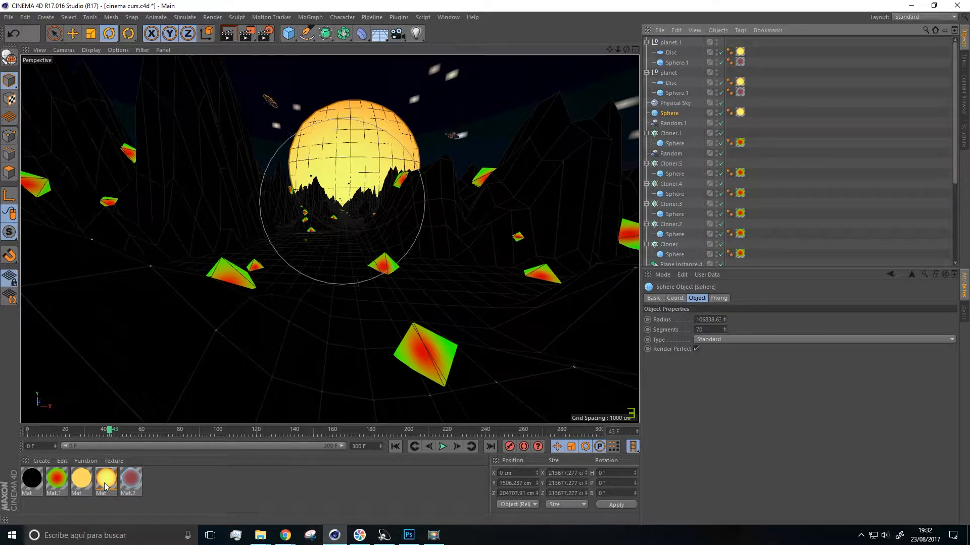
double_click(106, 482)
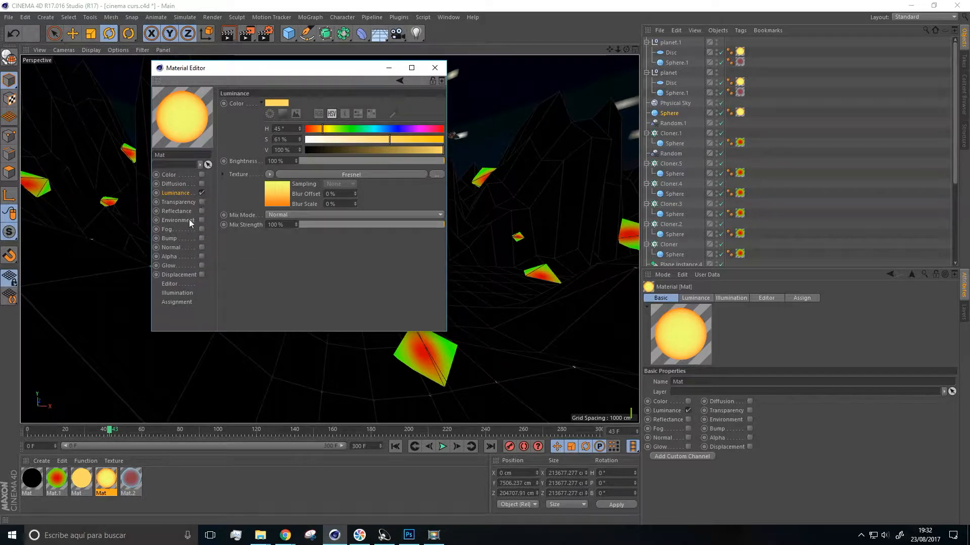
click(201, 266)
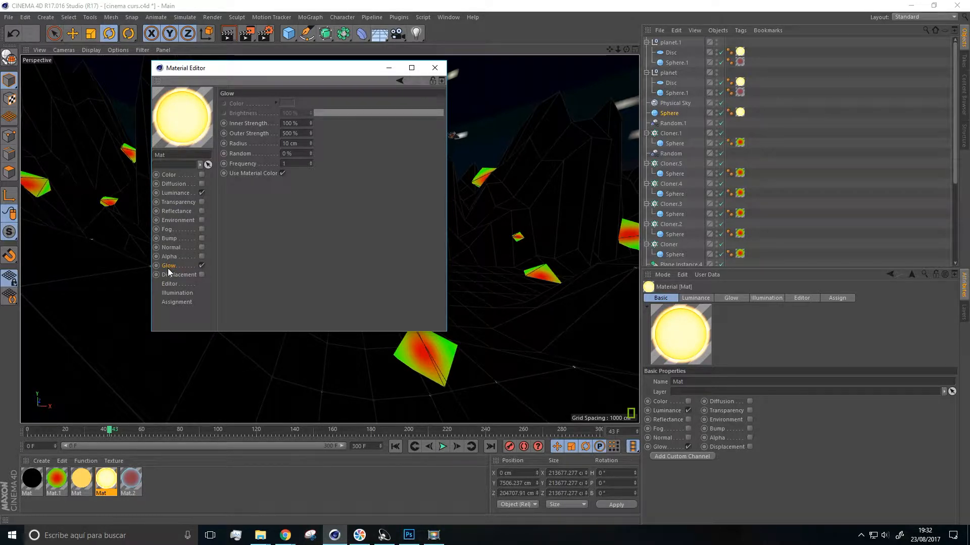
drag(311, 124, 311, 131)
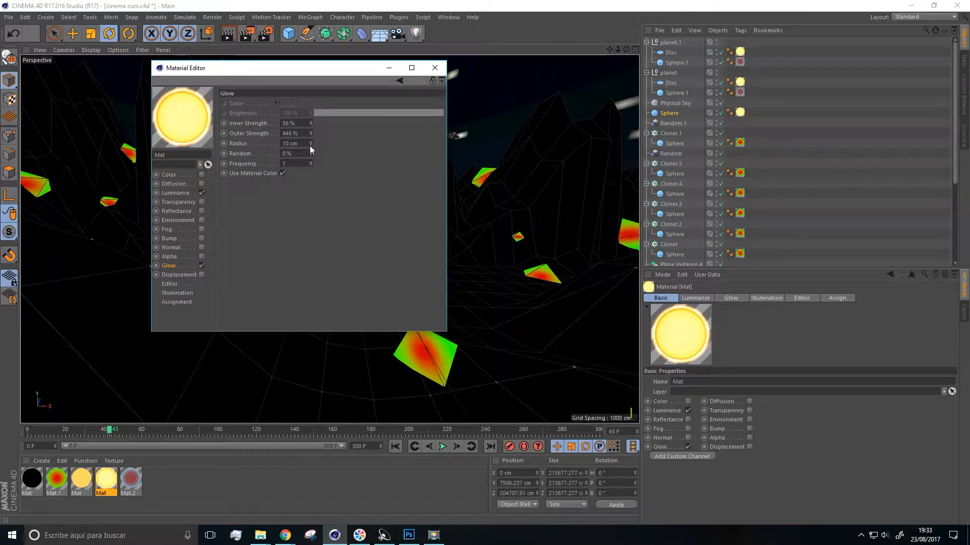
drag(310, 133, 282, 81)
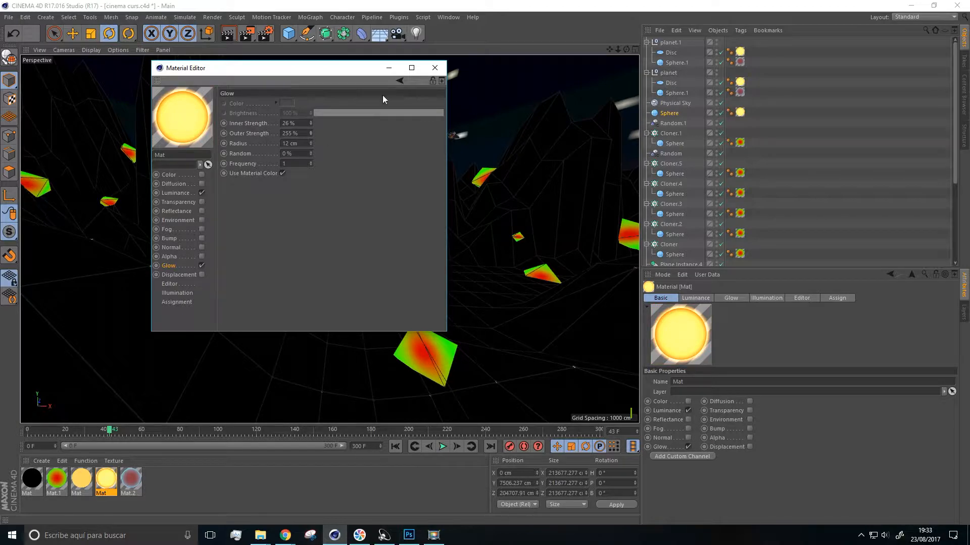
click(435, 69)
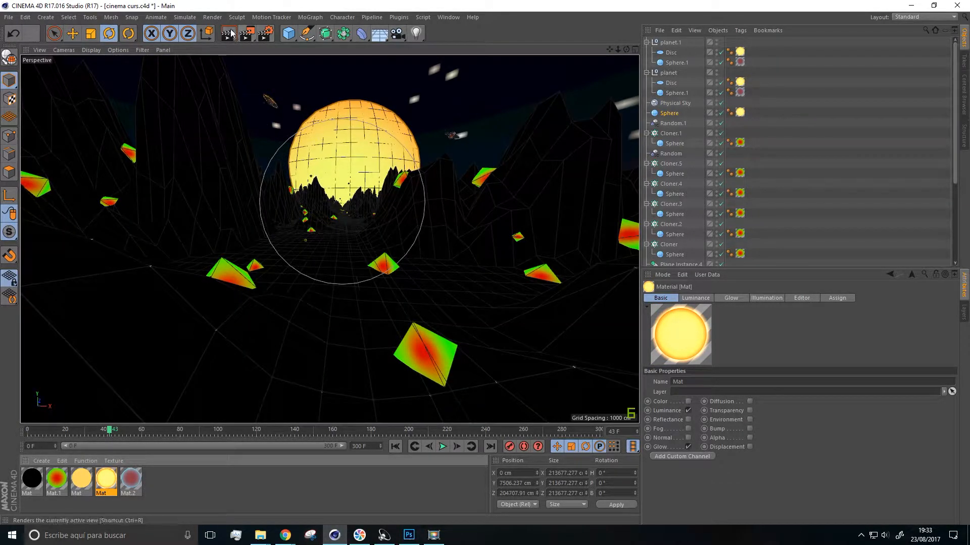
click(230, 33)
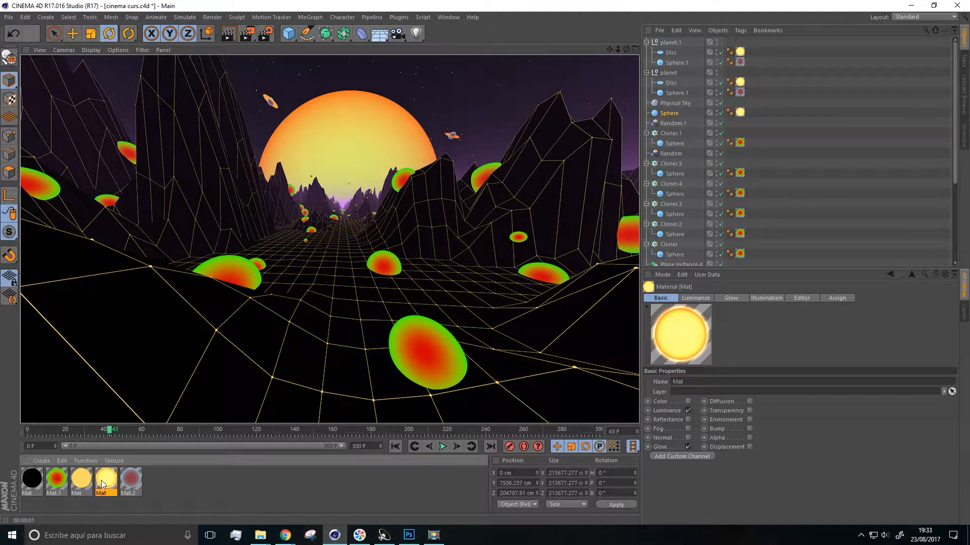
Raise the sun material's glow to inner strength 169%, outer strength 319% and radius 47 cm, and render the view
drag(320, 140, 320, 141)
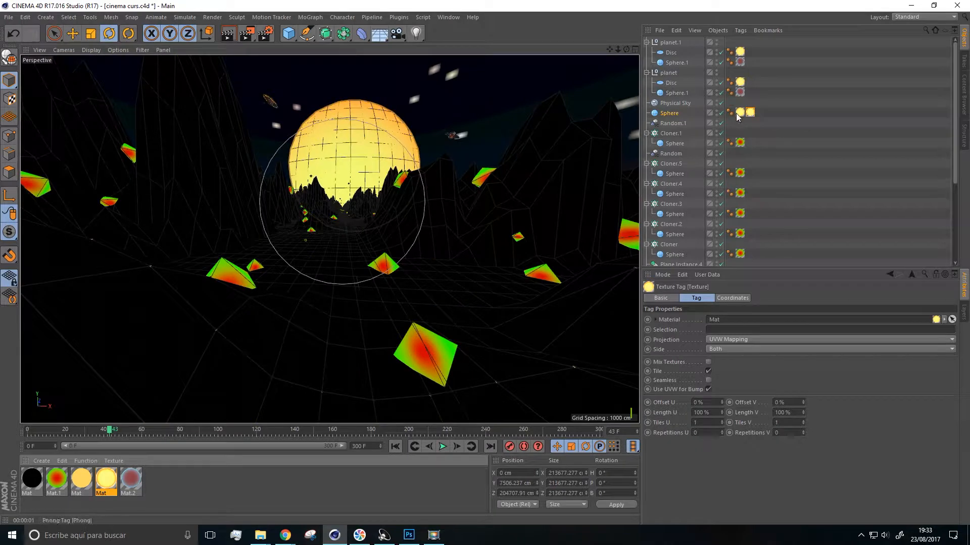
key(ctrl+z)
double_click(108, 483)
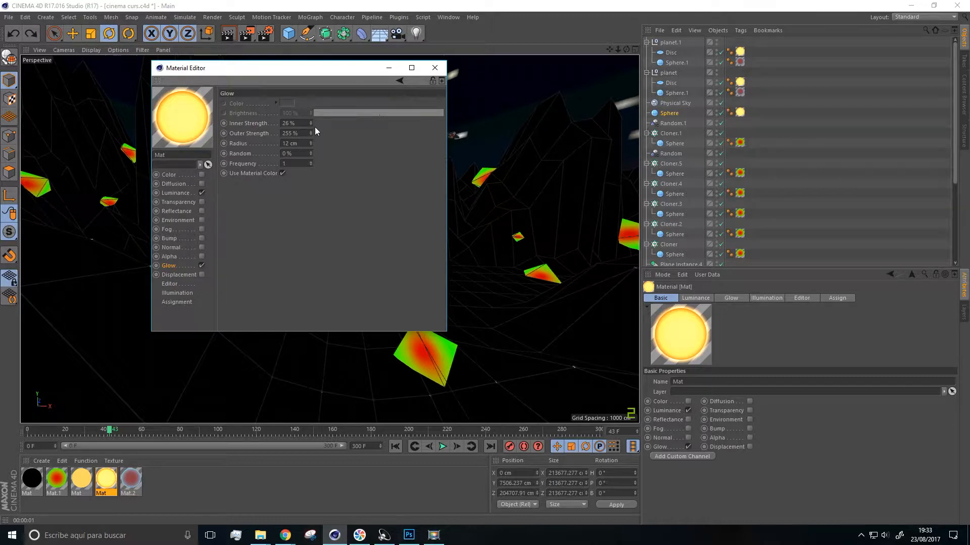
drag(310, 123, 312, 121)
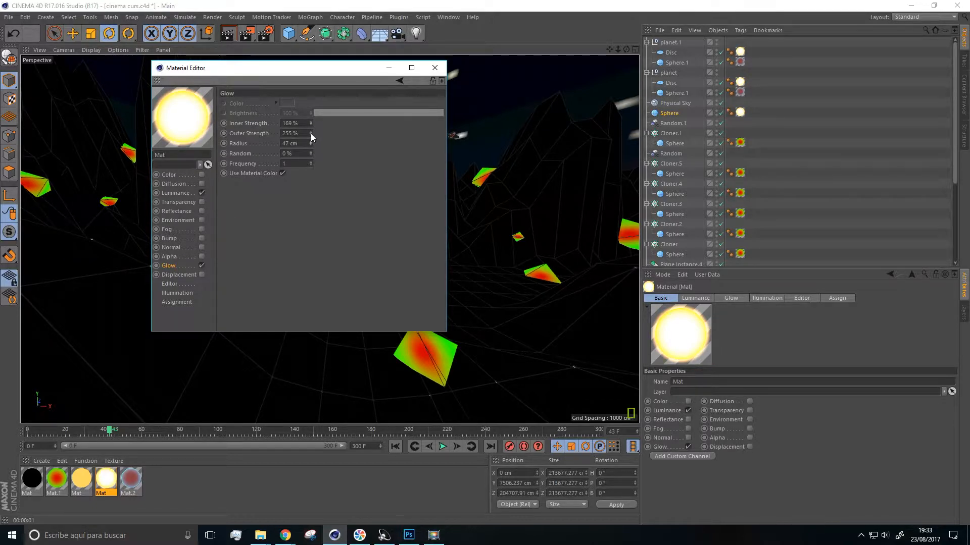
click(434, 68)
key(ctrl+r)
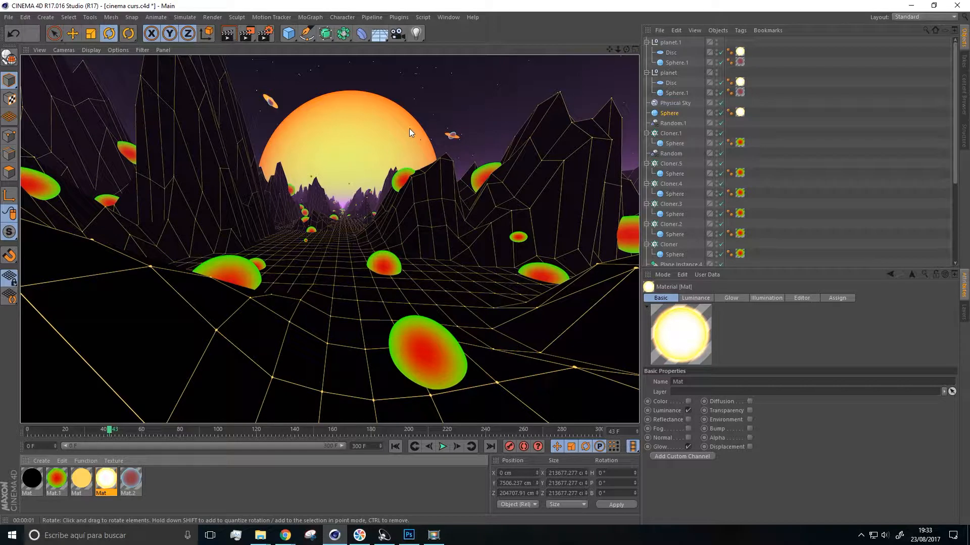
Increase the sun material's glow to inner strength 341%, outer strength 588% and radius 1162 cm, and render the view
click(675, 103)
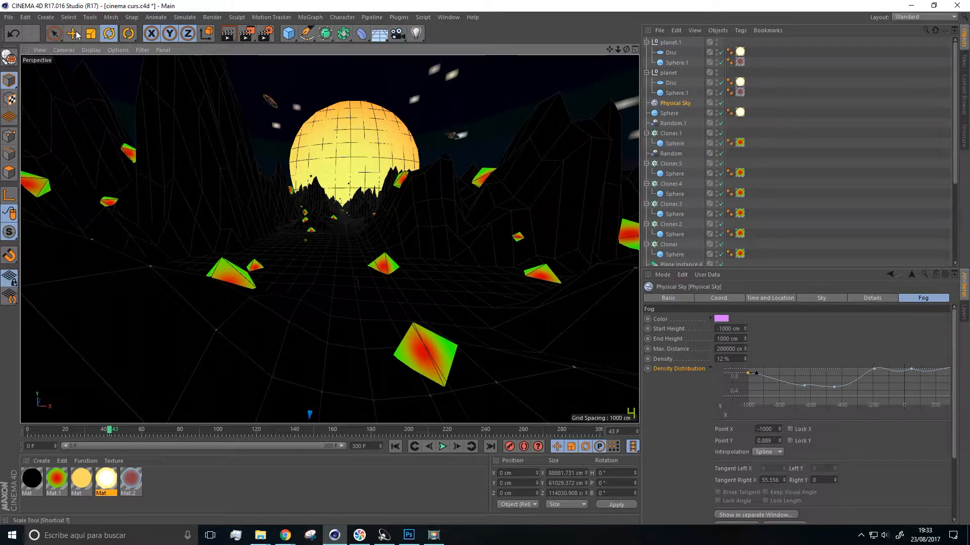
click(72, 34)
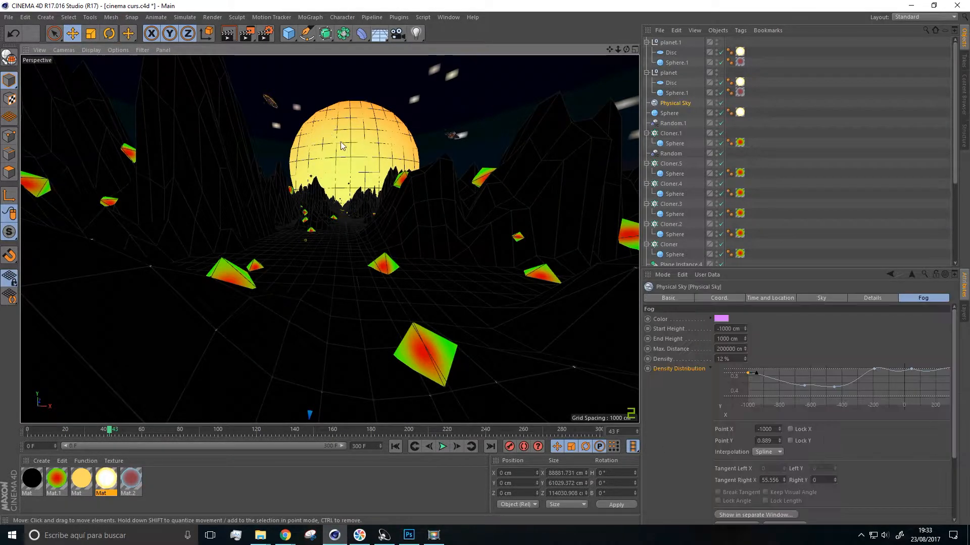
click(670, 113)
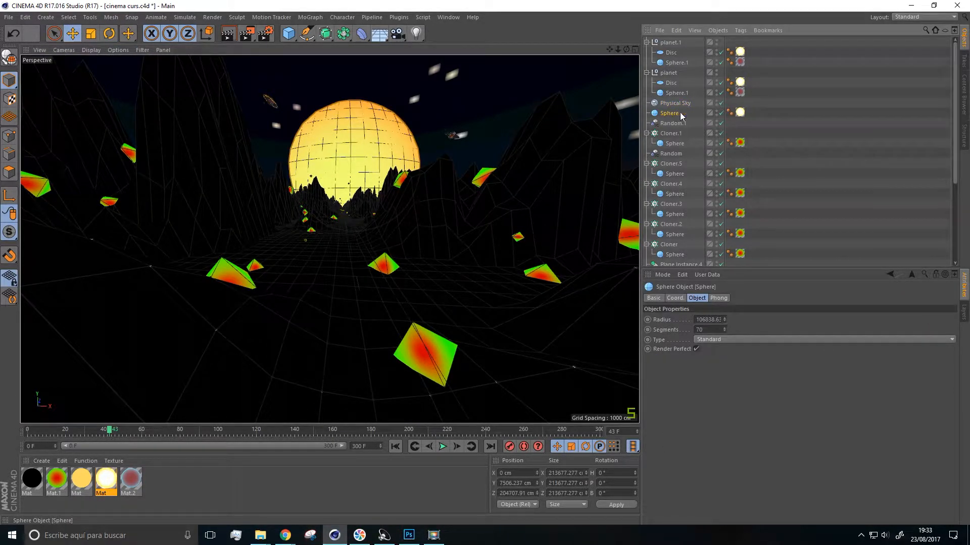
click(740, 114)
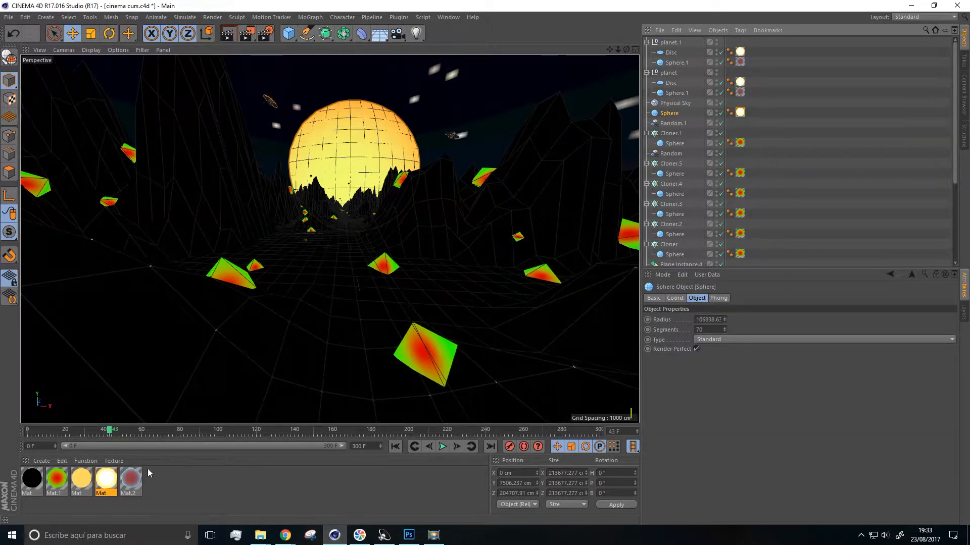
double_click(105, 481)
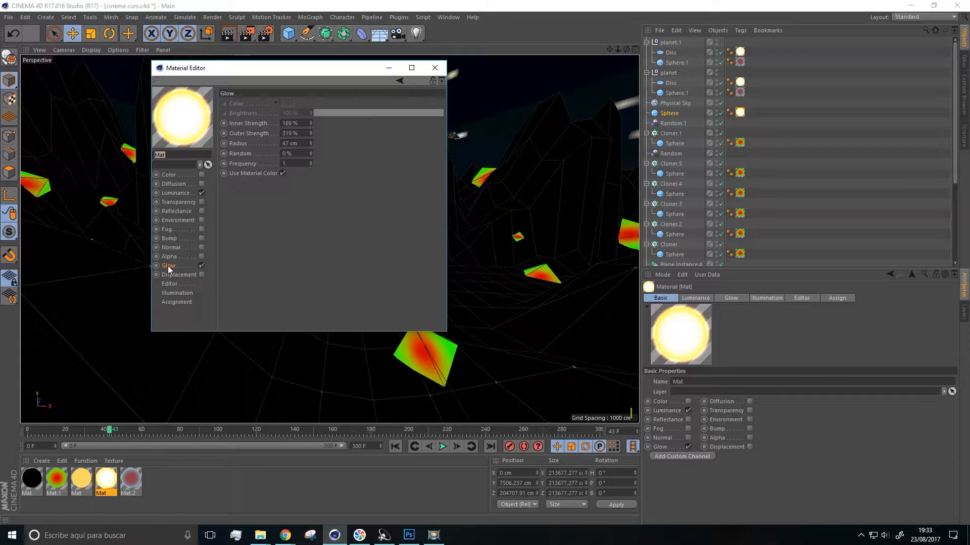
drag(310, 122, 311, 131)
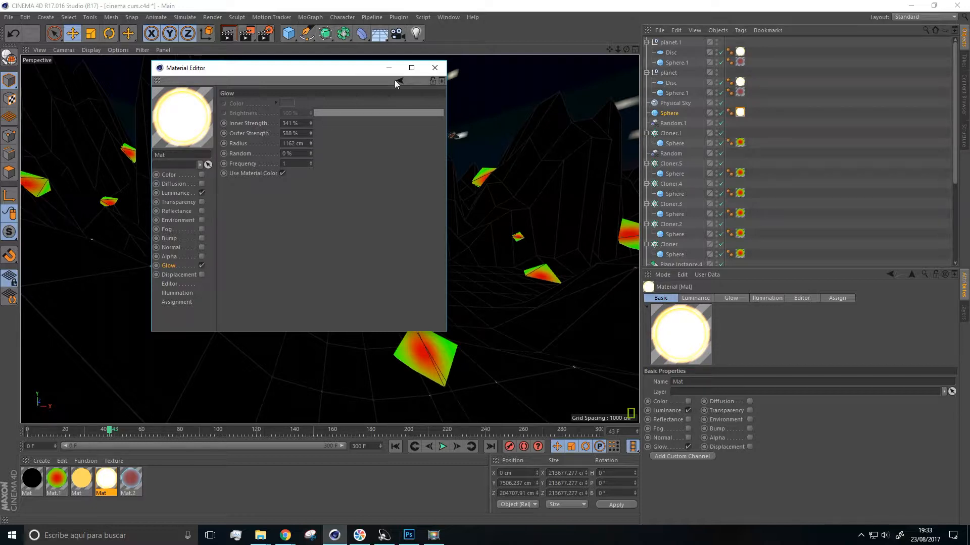
click(434, 67)
click(222, 35)
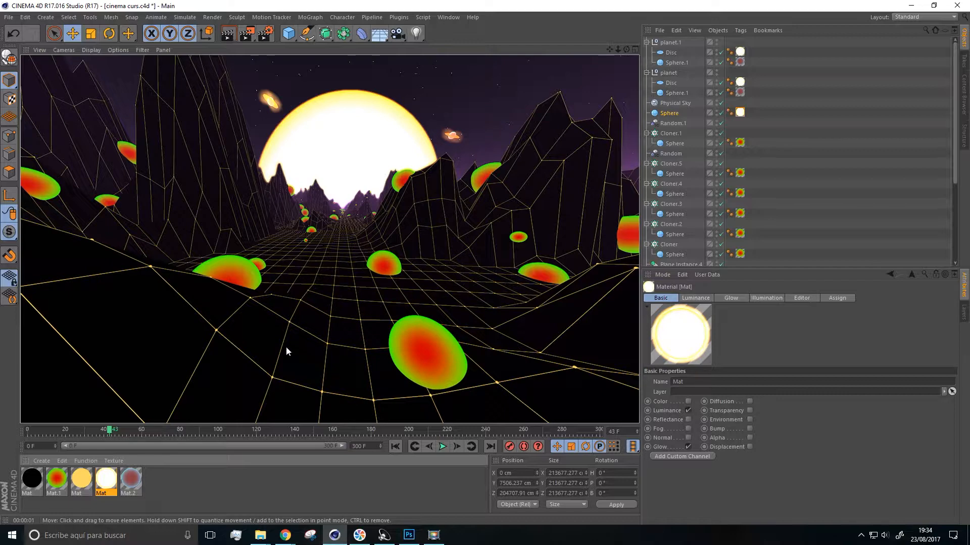
Duplicate the sun's glowing material and disable Glow on the copy
ctrl+drag(100, 489, 161, 479)
double_click(161, 480)
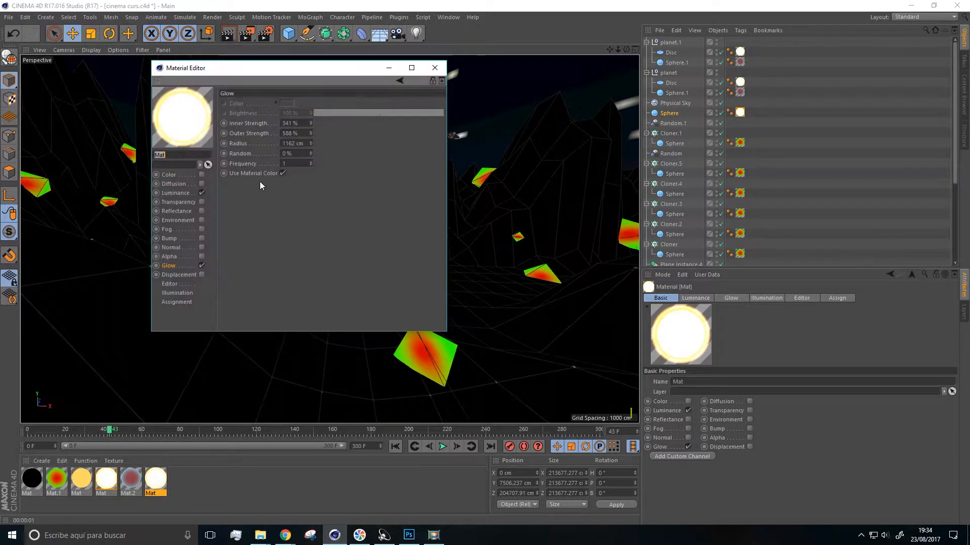
click(202, 265)
click(435, 67)
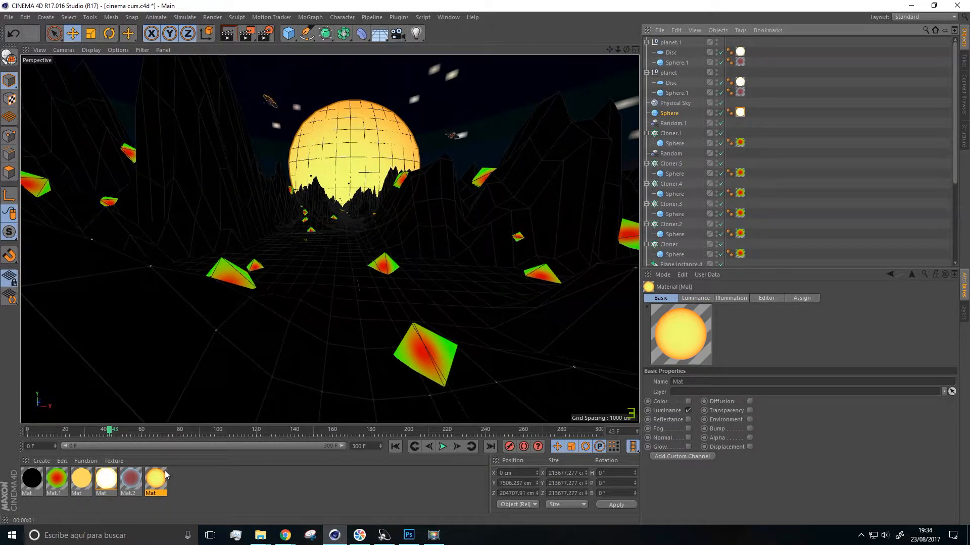
Replace the material on both planets' ring discs with the non-glowing copy and render the view
drag(163, 473, 728, 57)
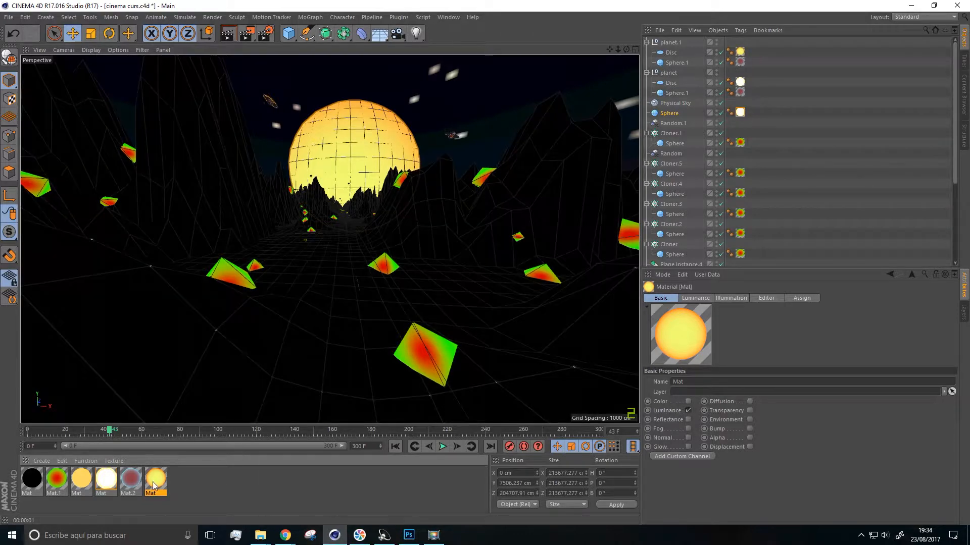
drag(158, 478, 741, 83)
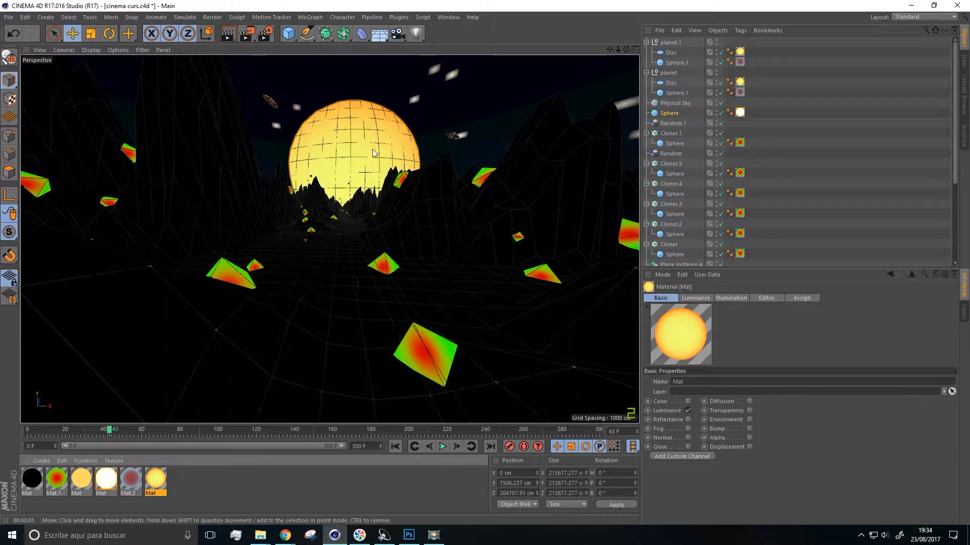
click(226, 37)
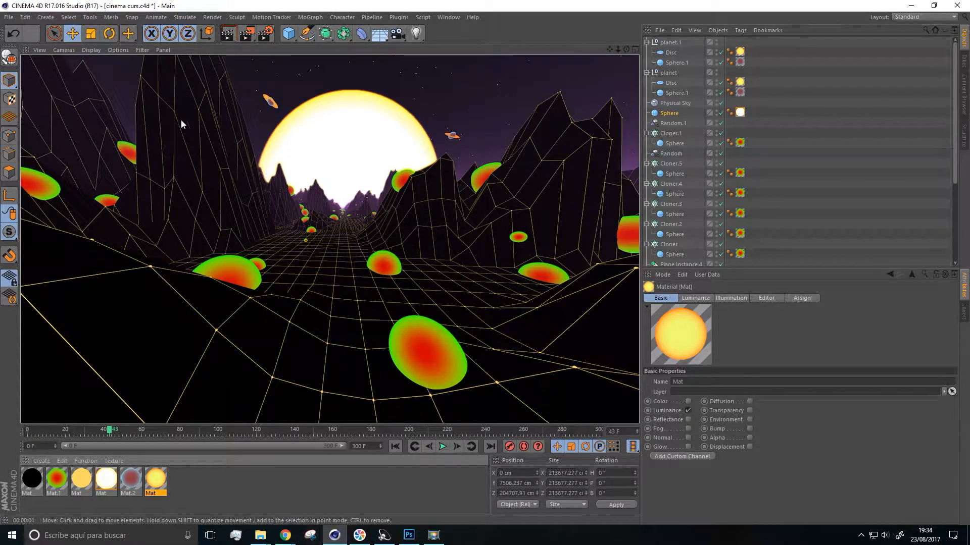
Reduce the sun material's glow to inner strength 196%, outer strength 255% and radius 984 cm, and render the view
double_click(106, 479)
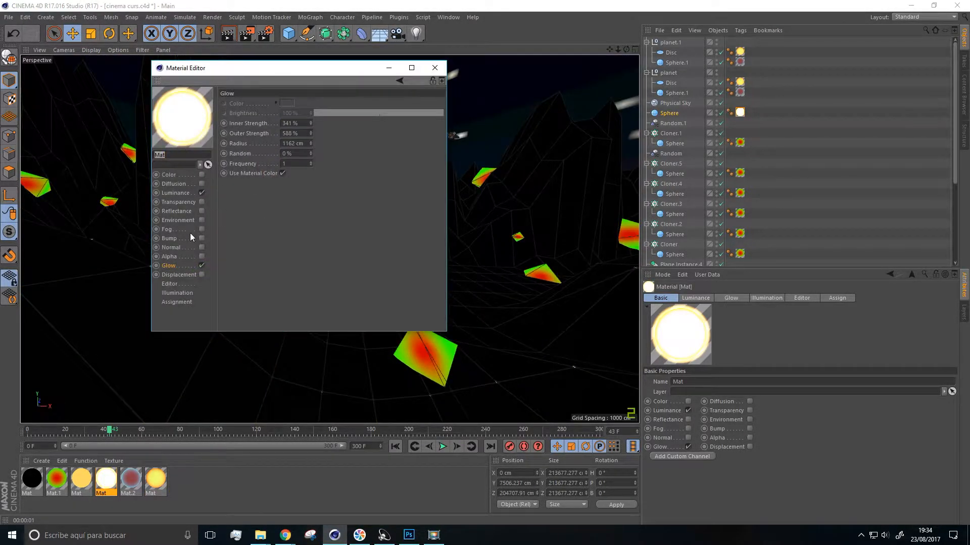
drag(311, 134, 311, 154)
mouse_move(311, 144)
mouse_down()
mouse_move(311, 162)
mouse_move(309, 135)
mouse_up()
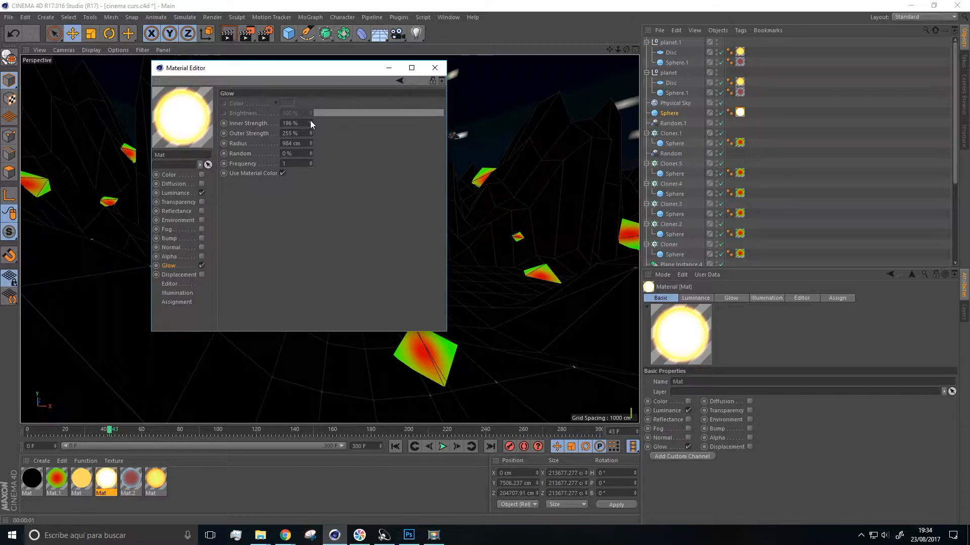
click(392, 69)
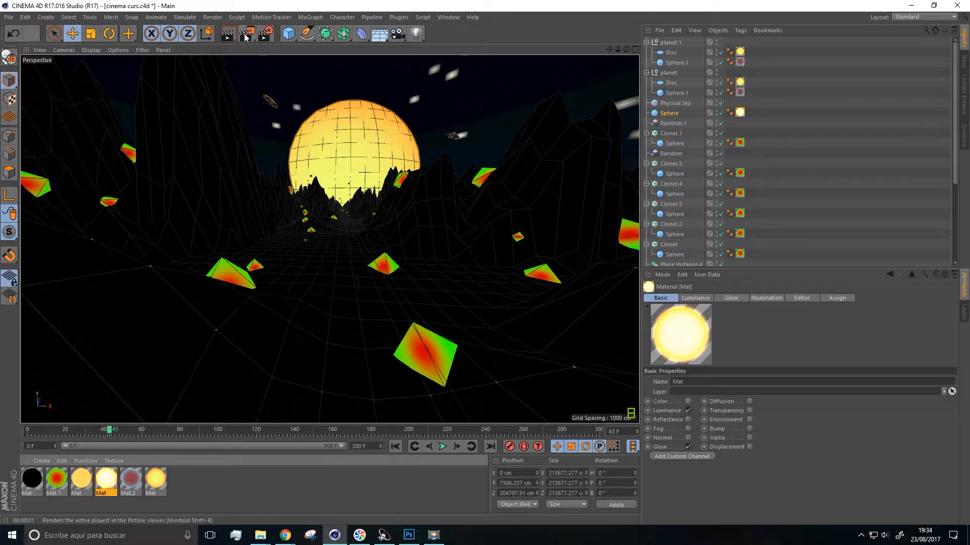
key(ctrl+r)
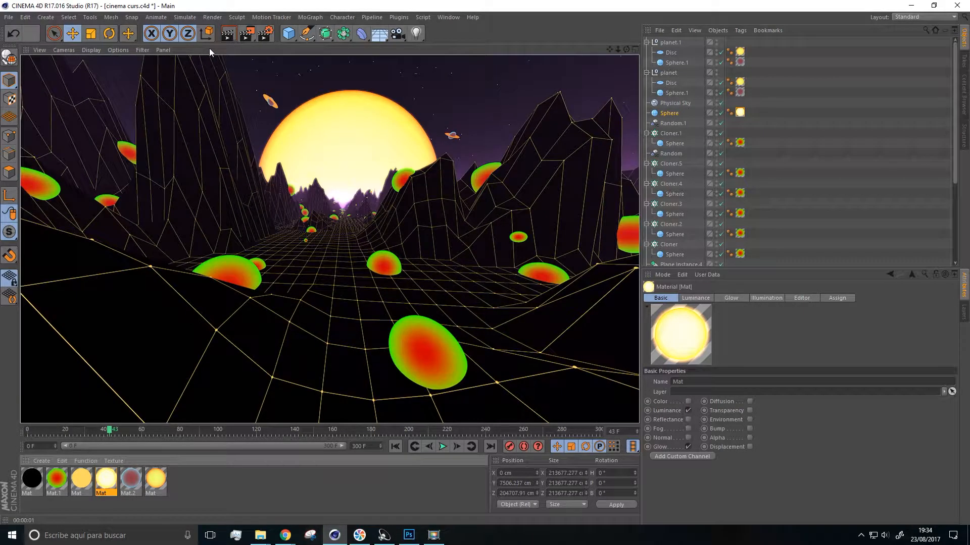
Lower the sun material's glow to inner strength 84% and outer strength 215%, and render the view
double_click(107, 479)
drag(312, 124, 312, 147)
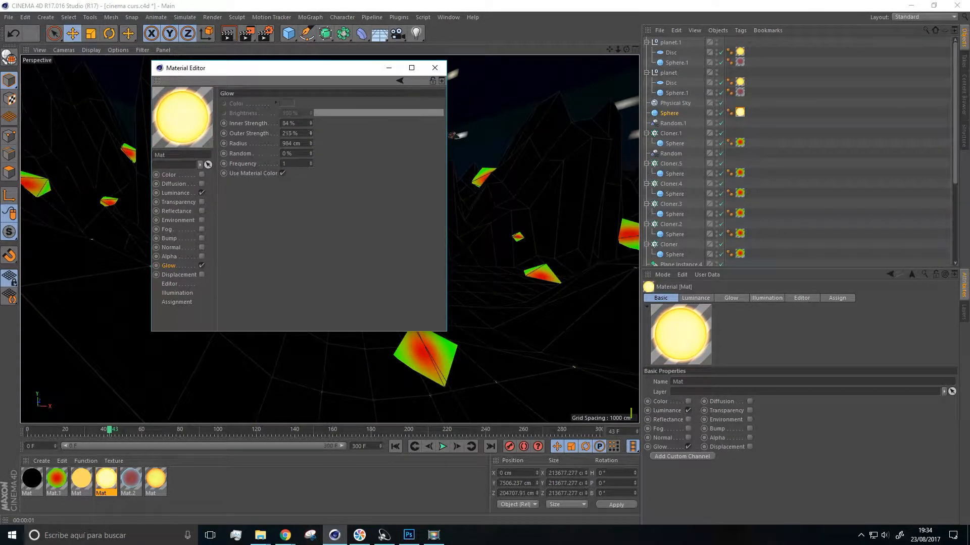
click(435, 68)
click(235, 35)
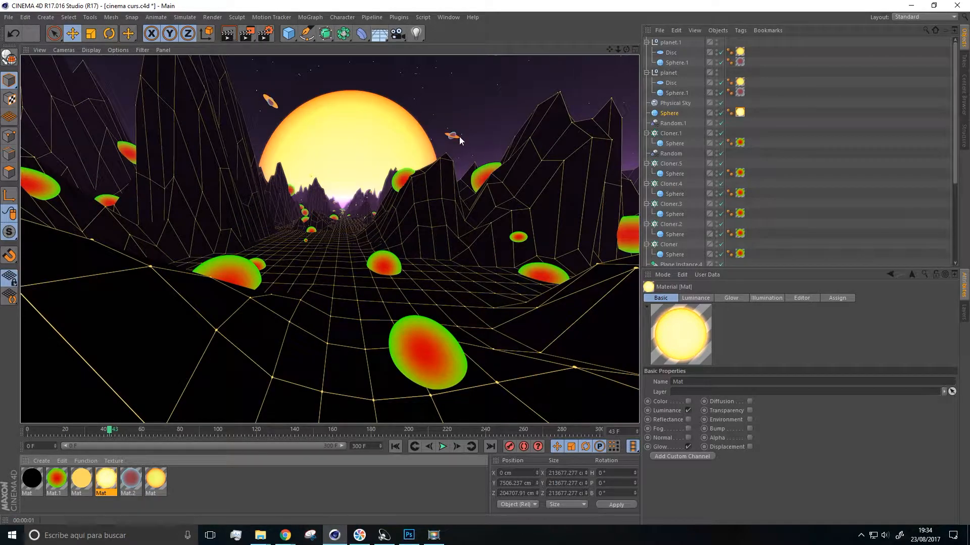
Add a new sphere with radius 100 cm to the scene and apply the sun's glowing material to it
key(Delete)
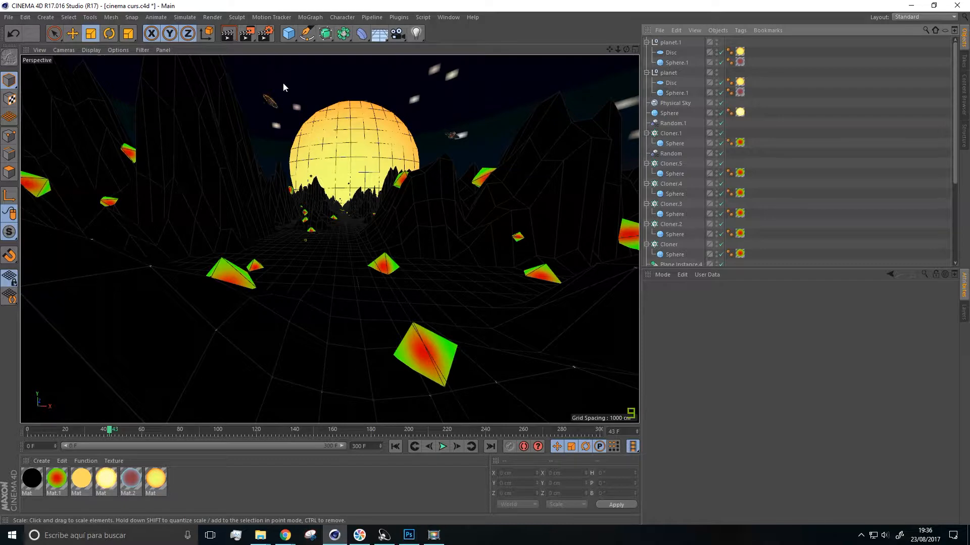
click(289, 34)
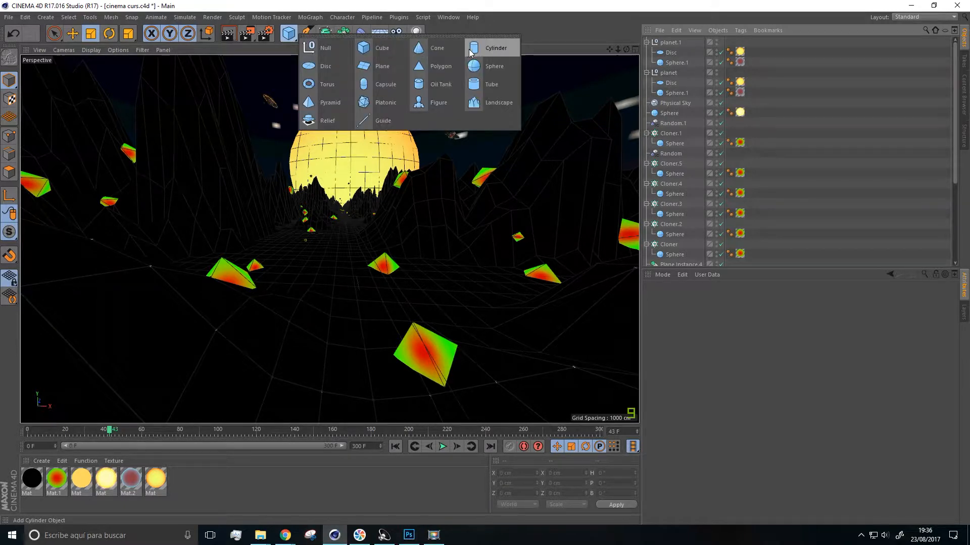
click(483, 66)
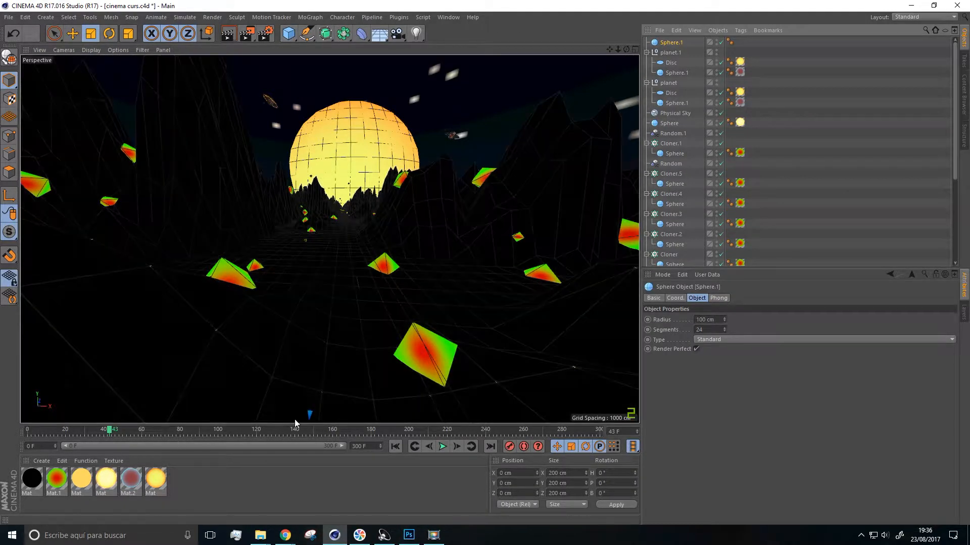
drag(99, 484, 671, 45)
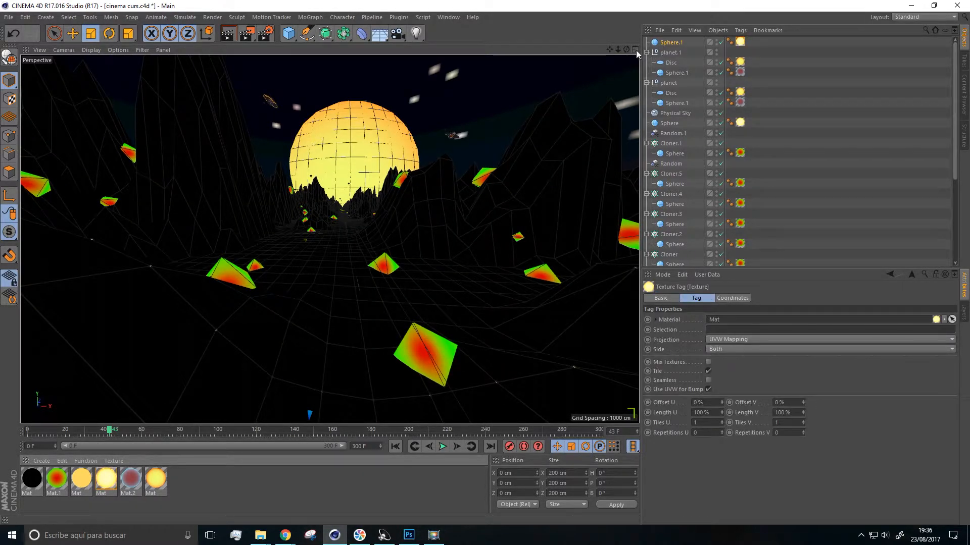
Using the four-view layout, move the new sphere back to about Z 54707 cm and raise it high above the terrain
click(635, 49)
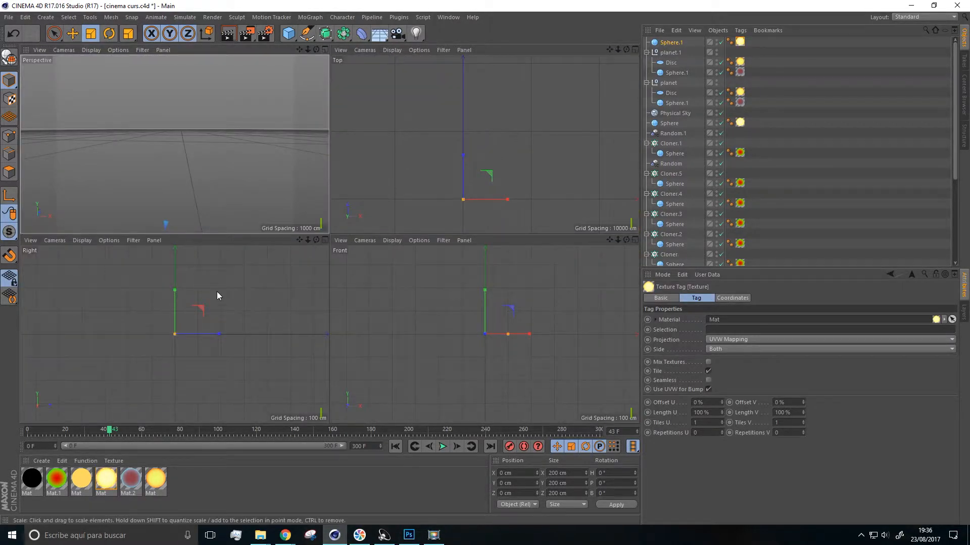
scroll(509, 128, down, 9)
scroll(512, 132, up, 8)
key(e)
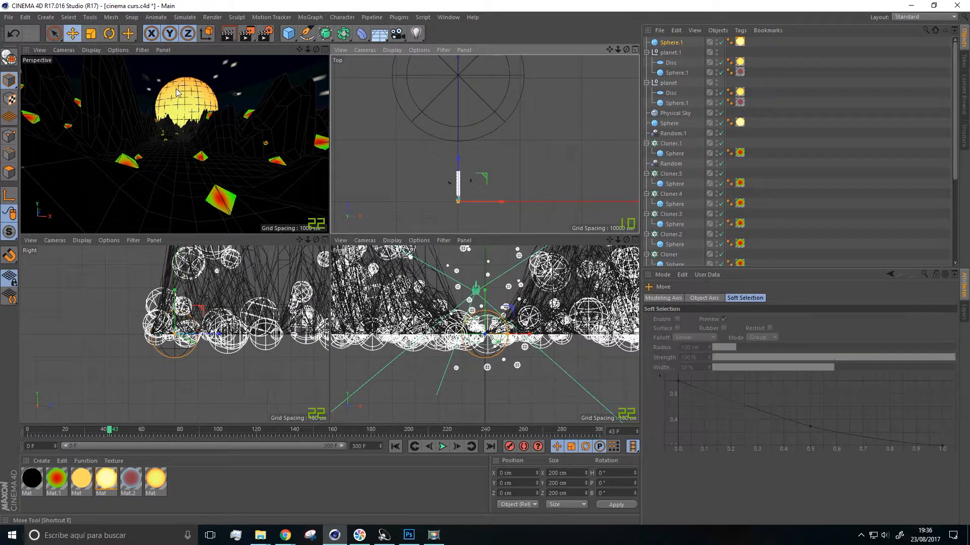
drag(459, 158, 465, 126)
drag(485, 291, 485, 183)
mouse_move(450, 284)
mouse_down()
mouse_move(450, 265)
mouse_move(449, 275)
mouse_up()
scroll(485, 310, down, 6)
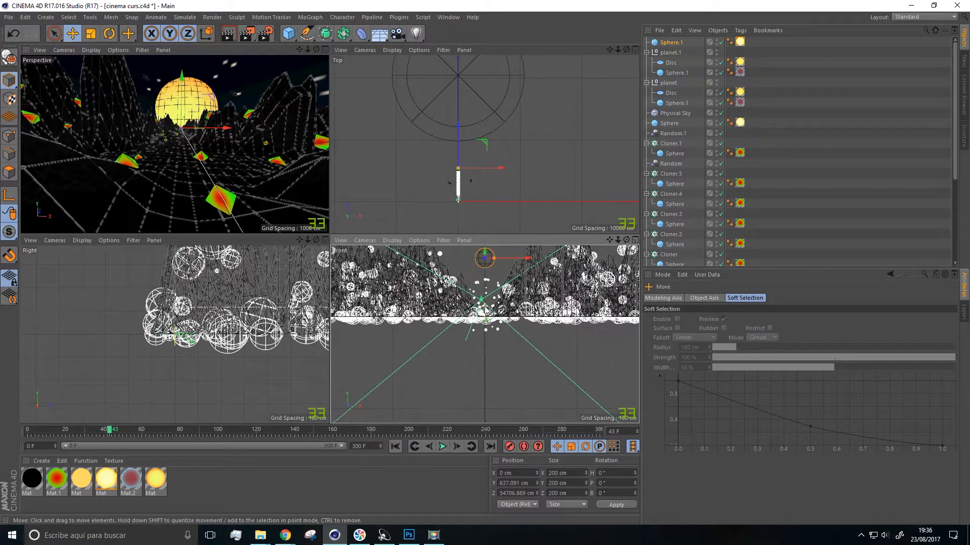
scroll(485, 310, down, 6)
drag(487, 261, 487, 101)
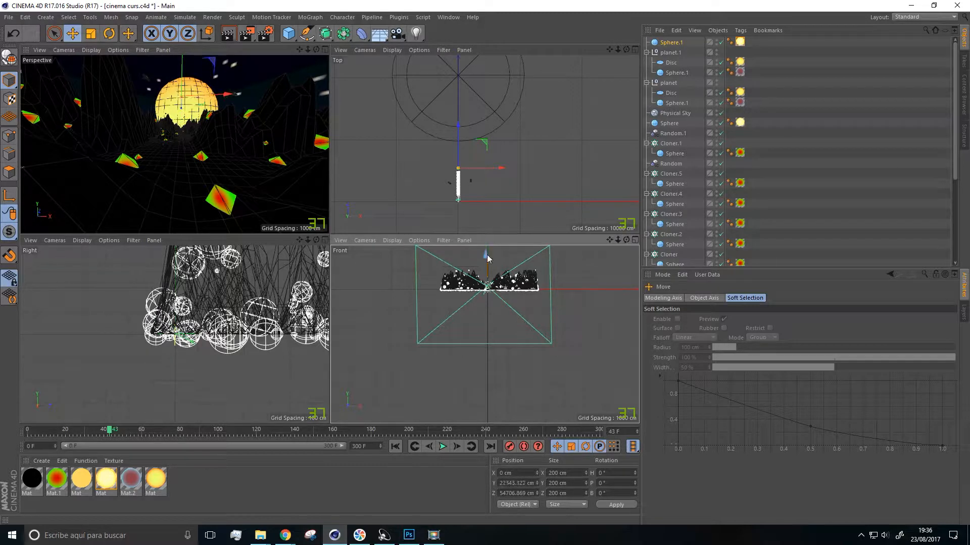
Place the new sphere in the sky beside the sun at about X 36154 cm and Y 36736 cm, and render the view
drag(232, 94, 287, 92)
drag(243, 61, 244, 46)
drag(222, 99, 237, 93)
click(325, 49)
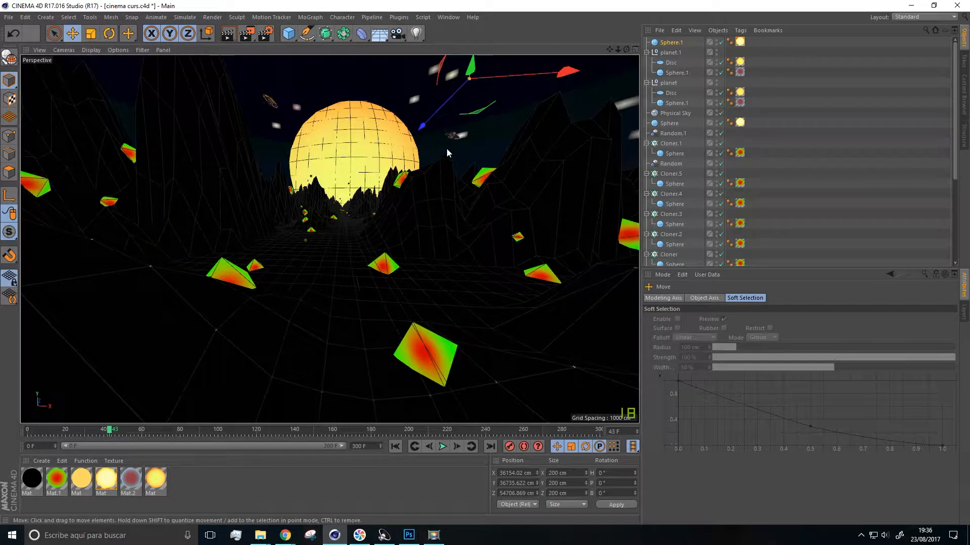
click(225, 37)
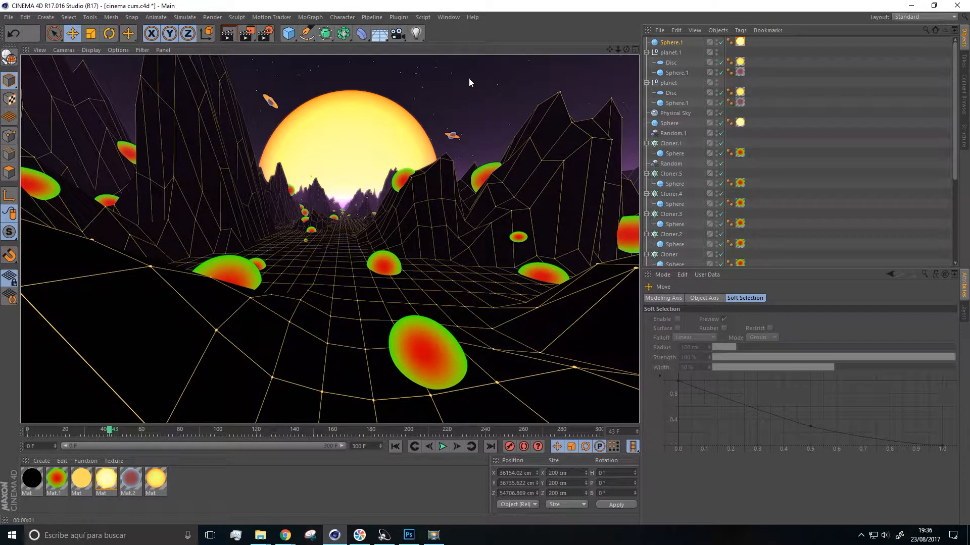
Scale the new sphere up uniformly to about 2061 cm and render the view
click(469, 78)
click(91, 34)
drag(211, 119, 839, 66)
click(229, 34)
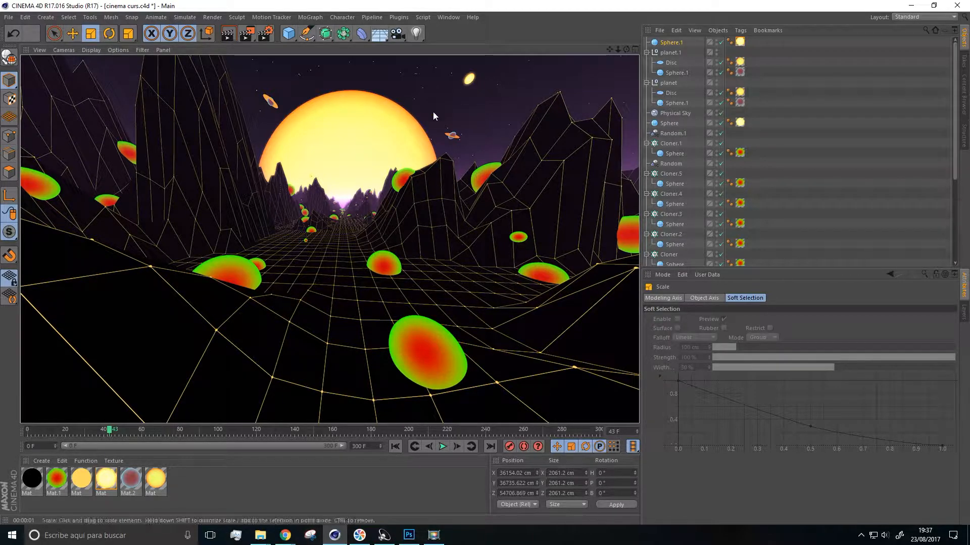
Move the enlarged sphere lower and farther back, to about X 36689 cm, Y 31783 cm and Z 74892 cm
click(470, 91)
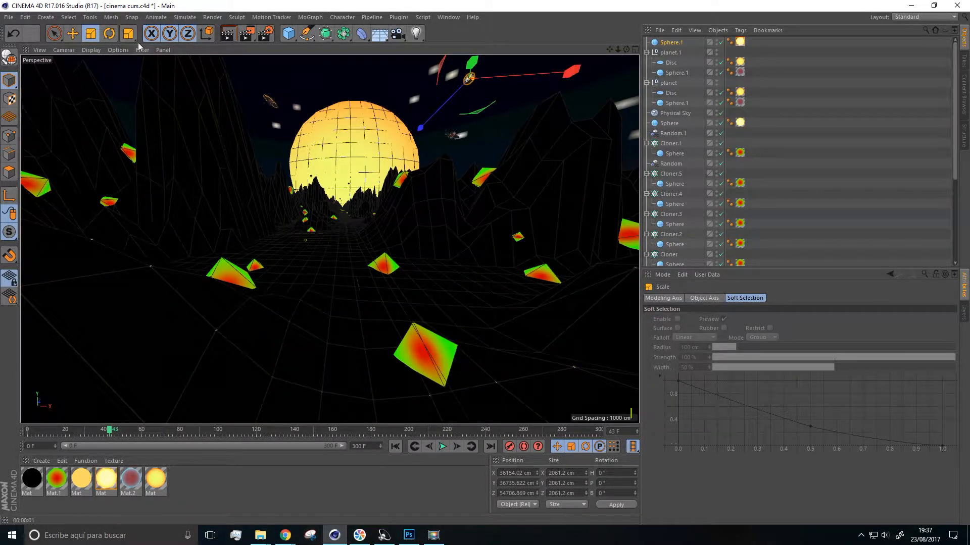
click(72, 35)
drag(471, 71, 474, 100)
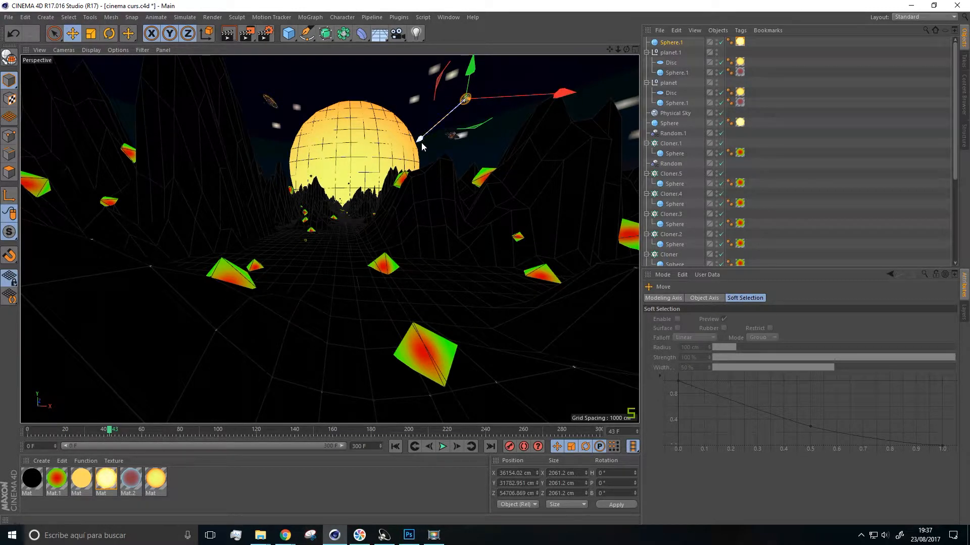
drag(421, 141, 396, 161)
drag(518, 135, 524, 132)
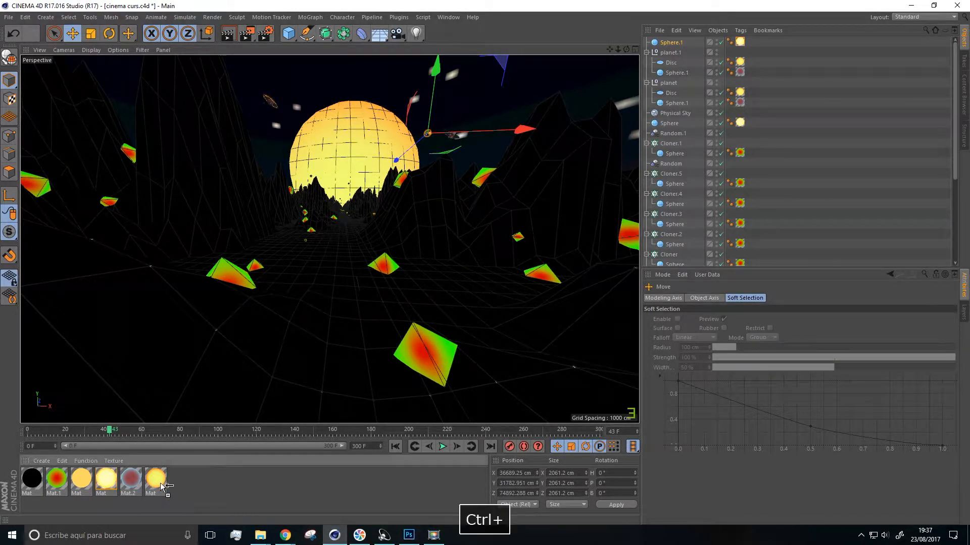
Duplicate the non-glowing yellow material and change the orange end of the copy's luminance Fresnel gradient to dark teal
ctrl+drag(171, 486, 179, 484)
double_click(180, 480)
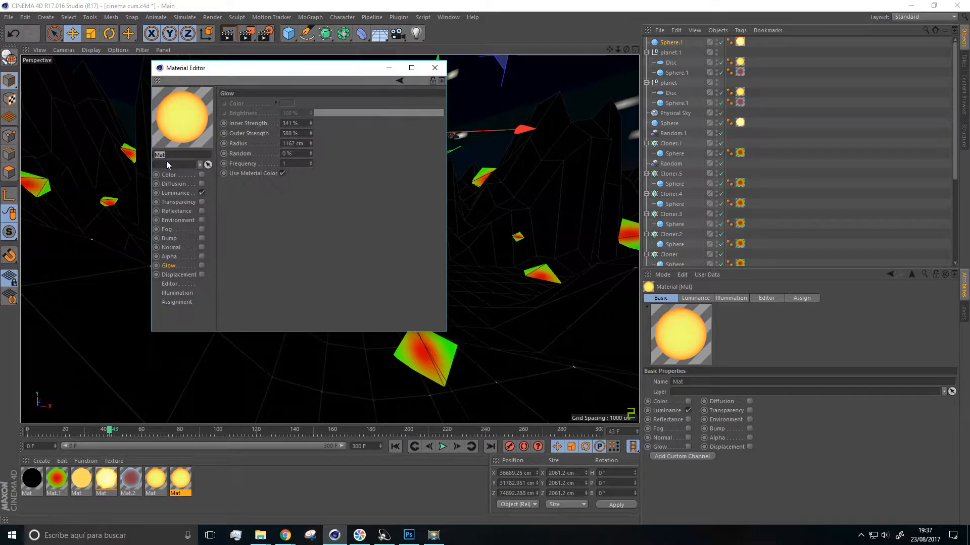
click(172, 193)
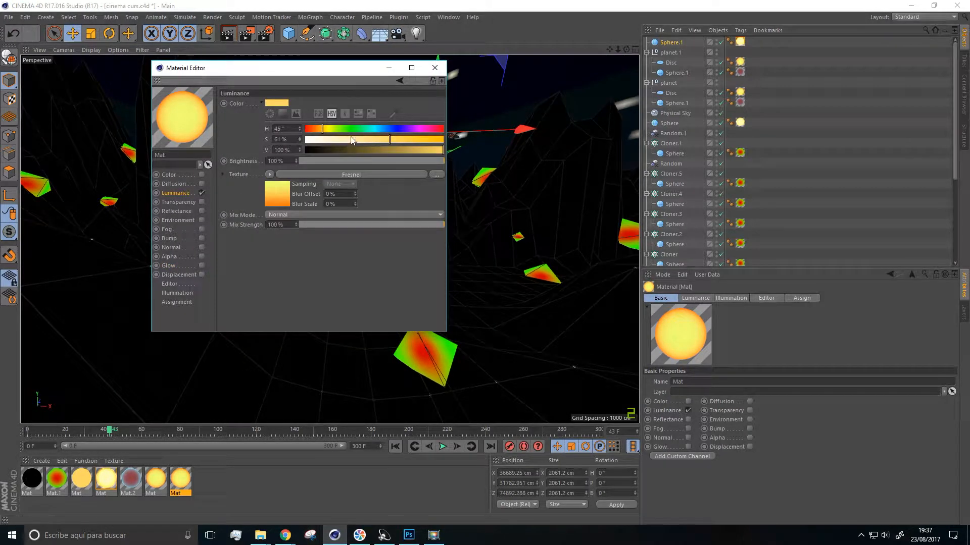
click(271, 192)
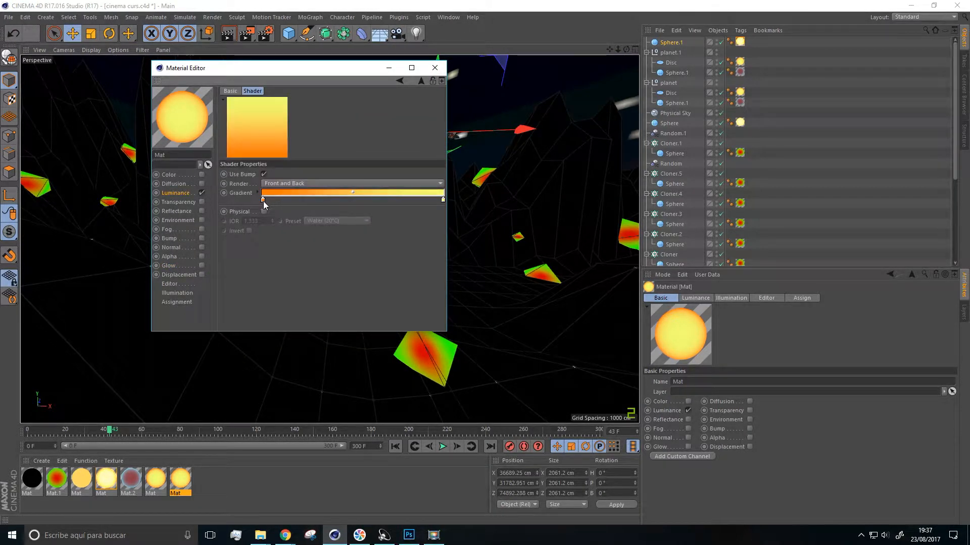
double_click(263, 200)
click(284, 203)
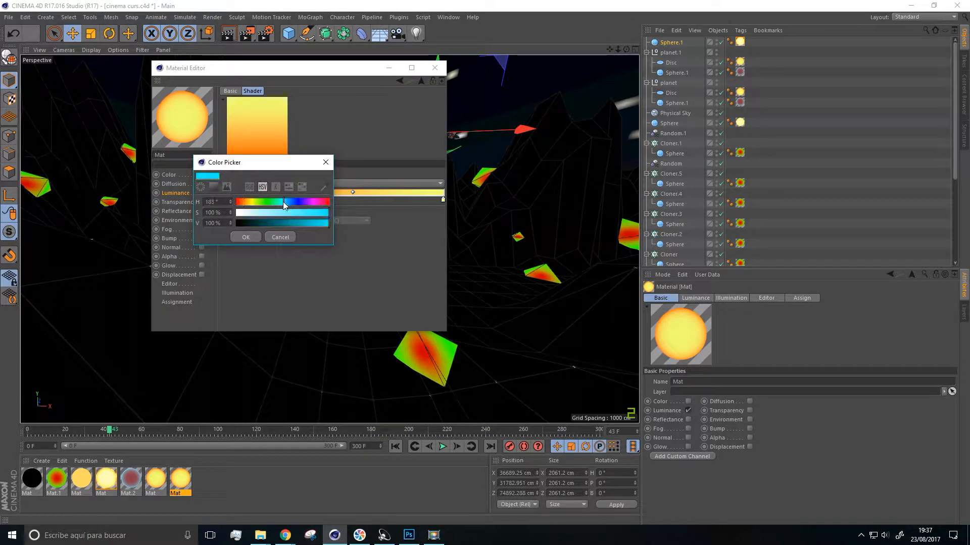
click(277, 213)
click(276, 223)
key(Return)
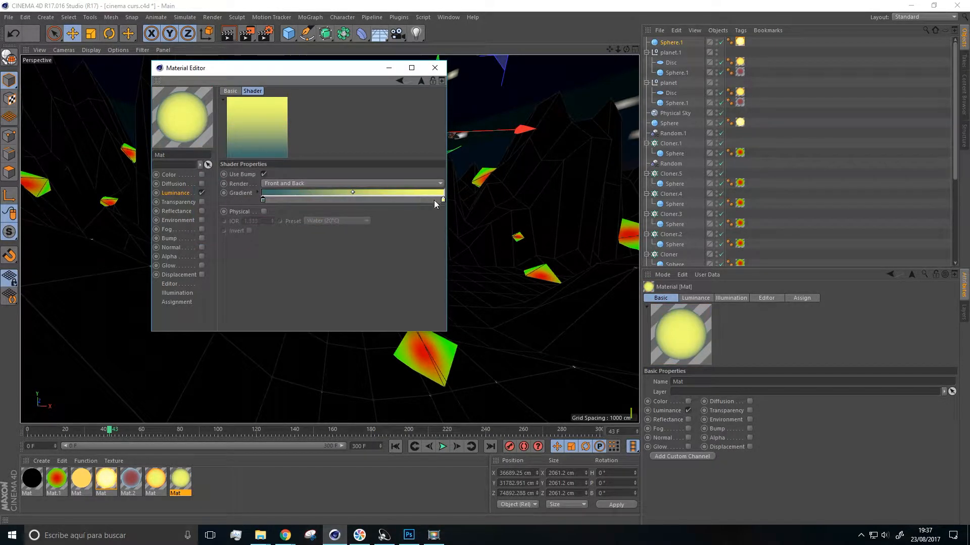
Change the yellow end of the copied material's Fresnel gradient to a bright blue with hue 239° and value 100%
double_click(443, 200)
click(454, 200)
click(476, 200)
click(477, 201)
click(477, 211)
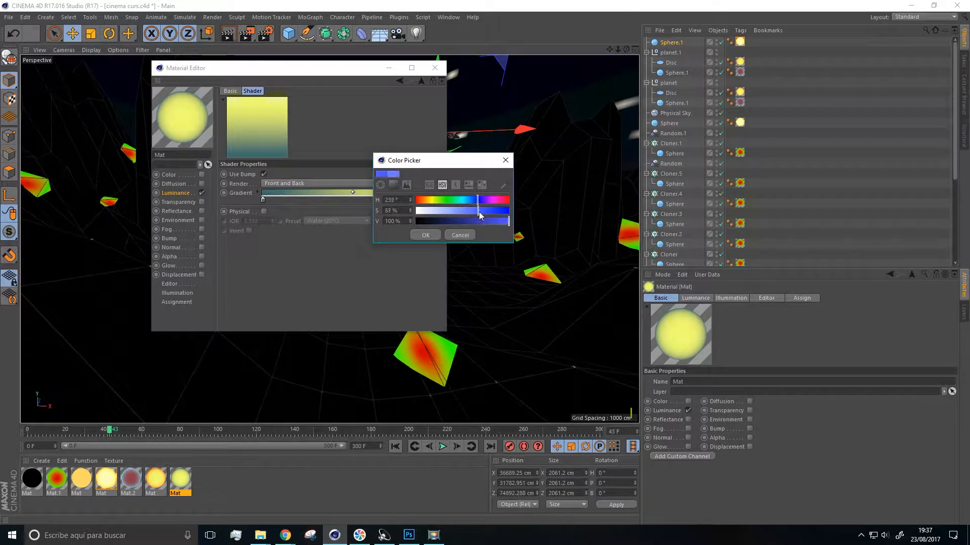
click(426, 235)
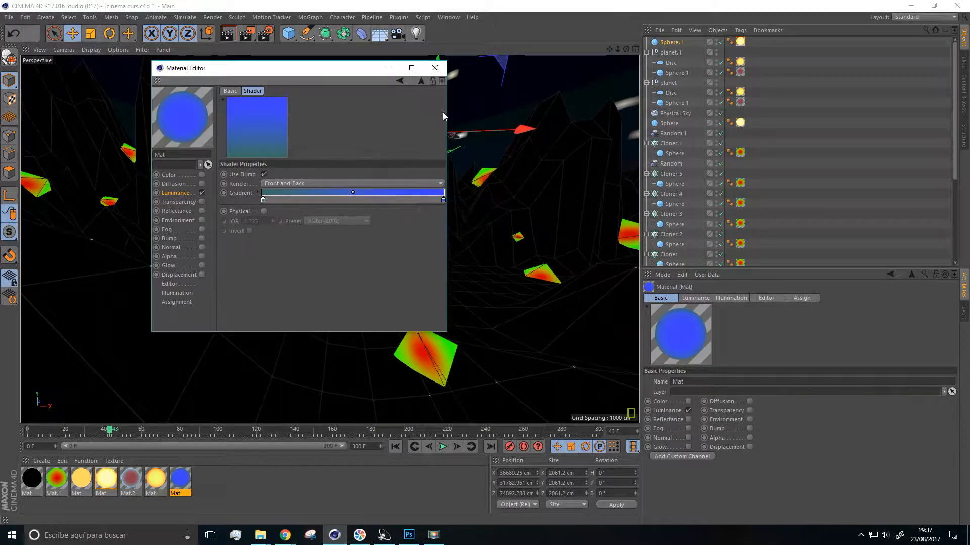
click(434, 68)
Replace the extra sphere's material with the blue one, move the sphere to about Y 34157 cm and Z 62958 cm, and render the view
drag(285, 362, 432, 147)
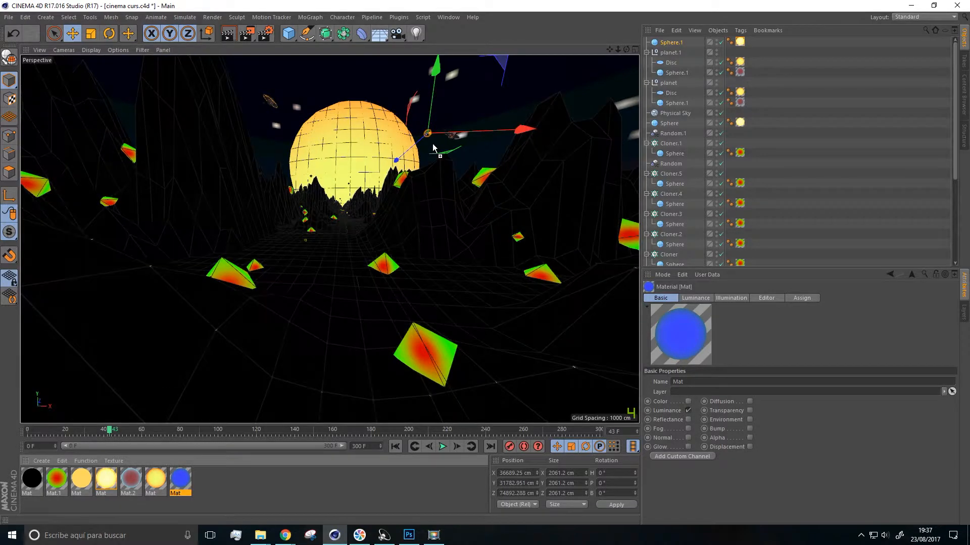
drag(741, 43, 741, 43)
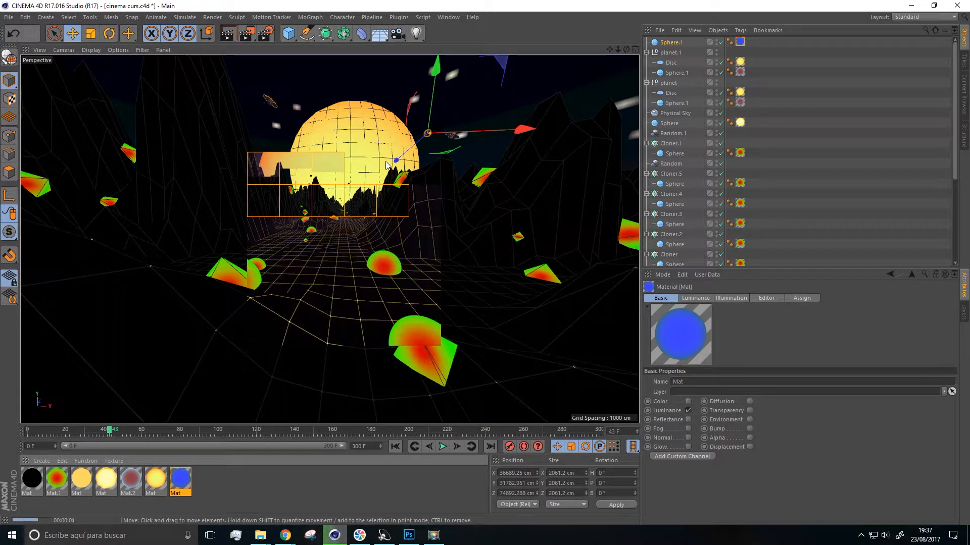
drag(428, 135, 417, 155)
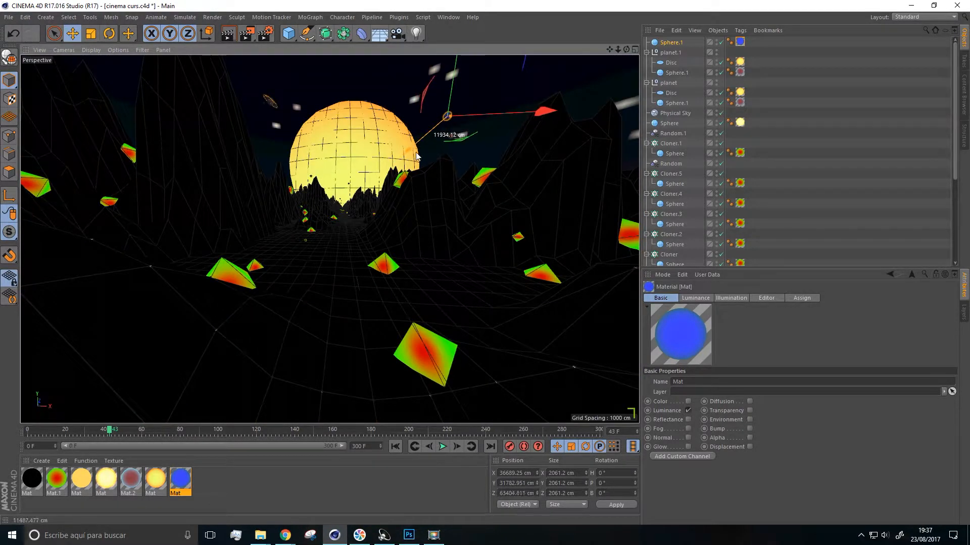
drag(454, 80, 453, 72)
click(227, 34)
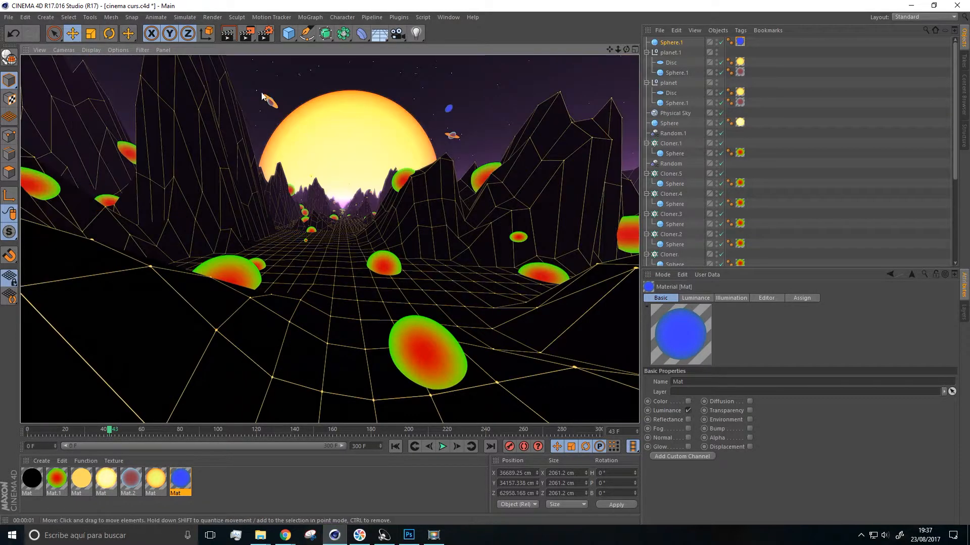
Move the blue sphere above the sun, to about X -724 cm, Y 66232 cm and Z 93548 cm, and render the view
click(450, 119)
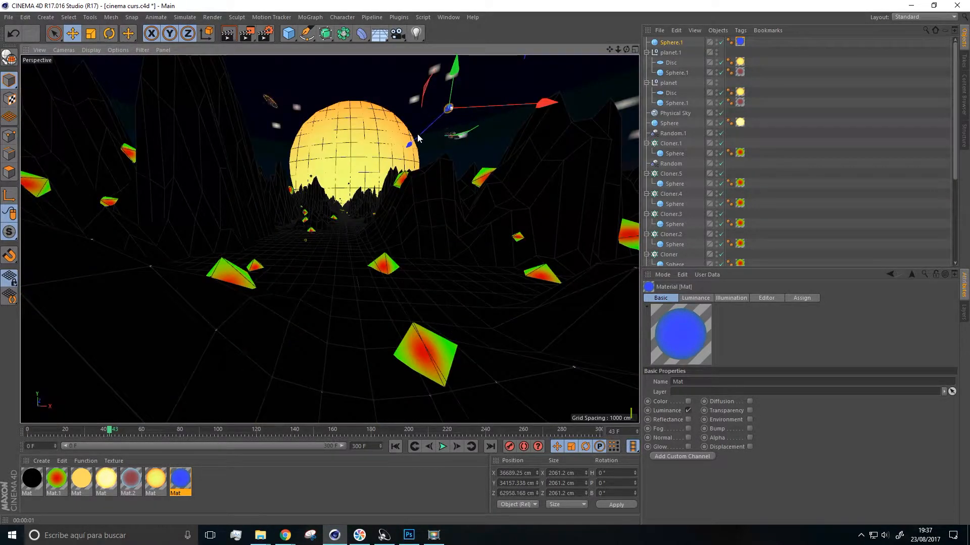
drag(421, 132, 384, 173)
drag(413, 98, 411, 24)
drag(510, 72, 434, 74)
click(227, 34)
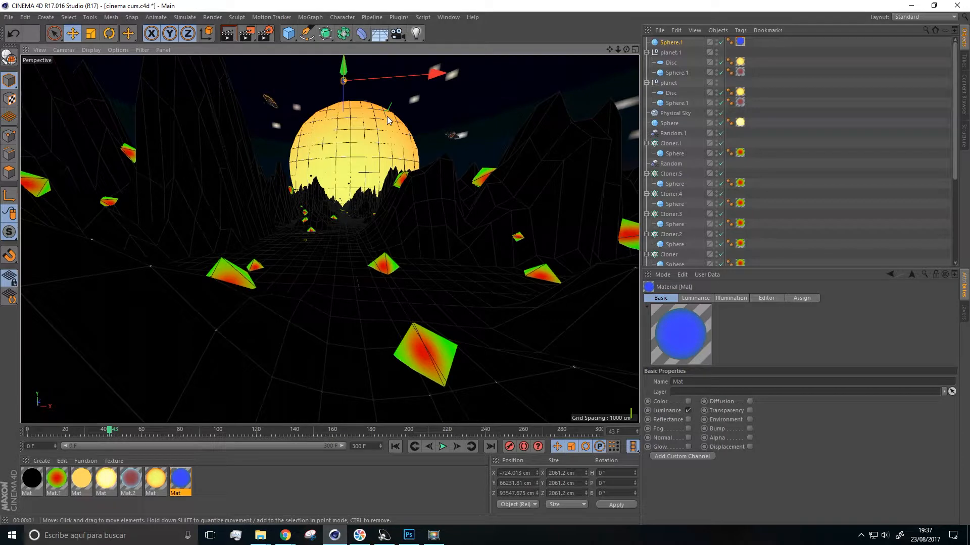
Delete the extra blue sphere from the scene and render the view
key(Delete)
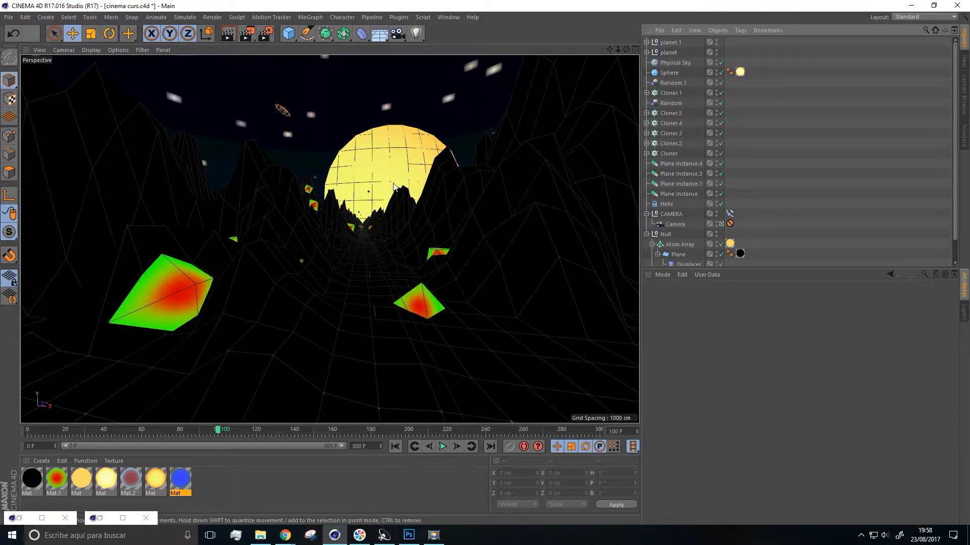
key(ctrl+r)
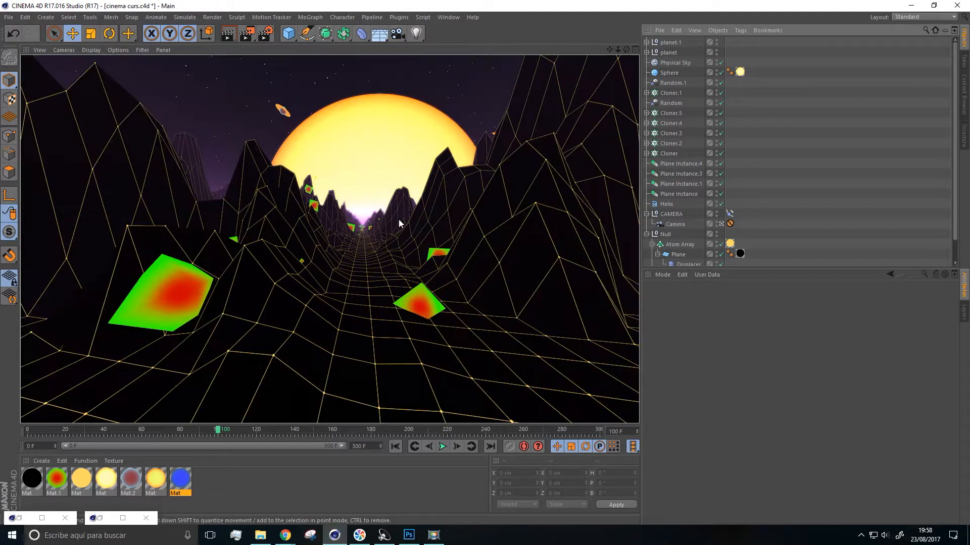
Review the Save, Object Glow and Output render settings, including the Film/Video output presets
click(265, 33)
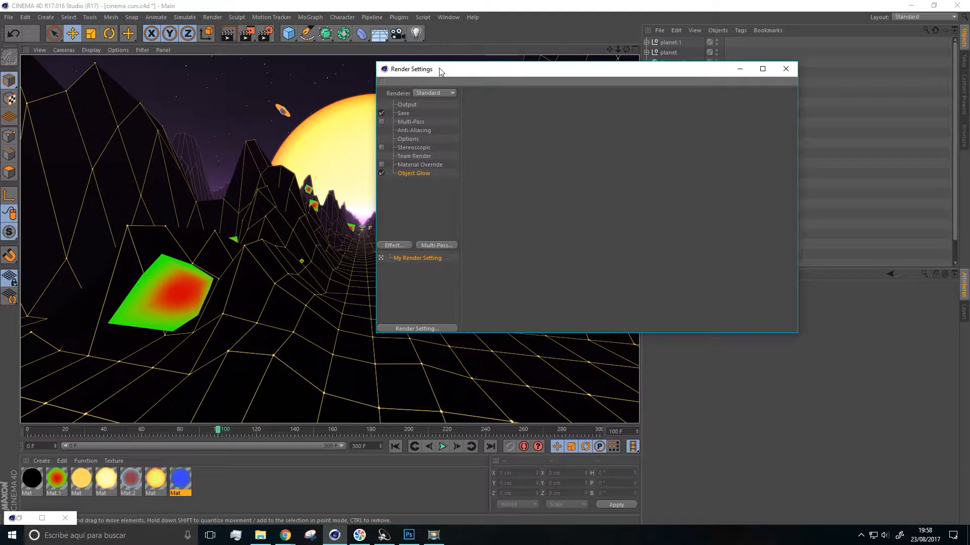
drag(439, 71, 488, 74)
click(450, 116)
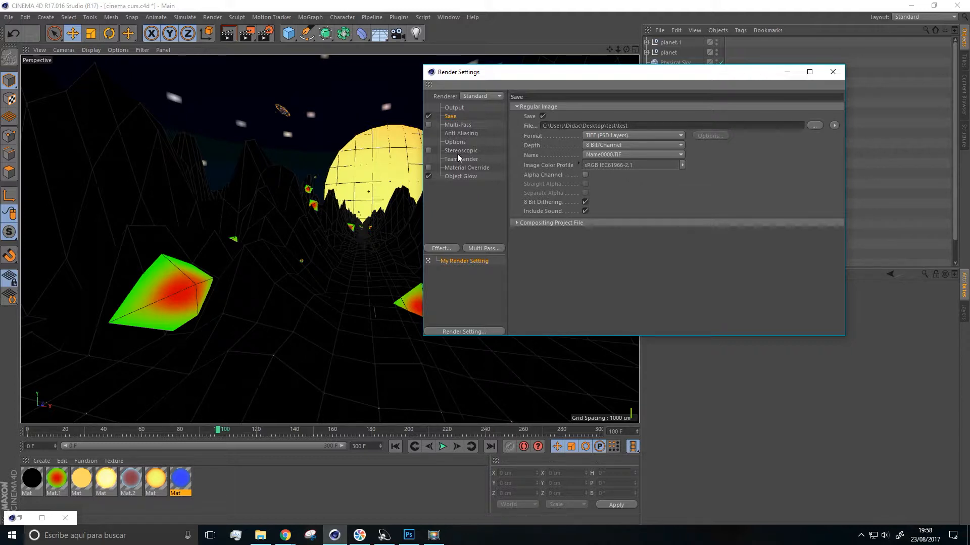
click(458, 177)
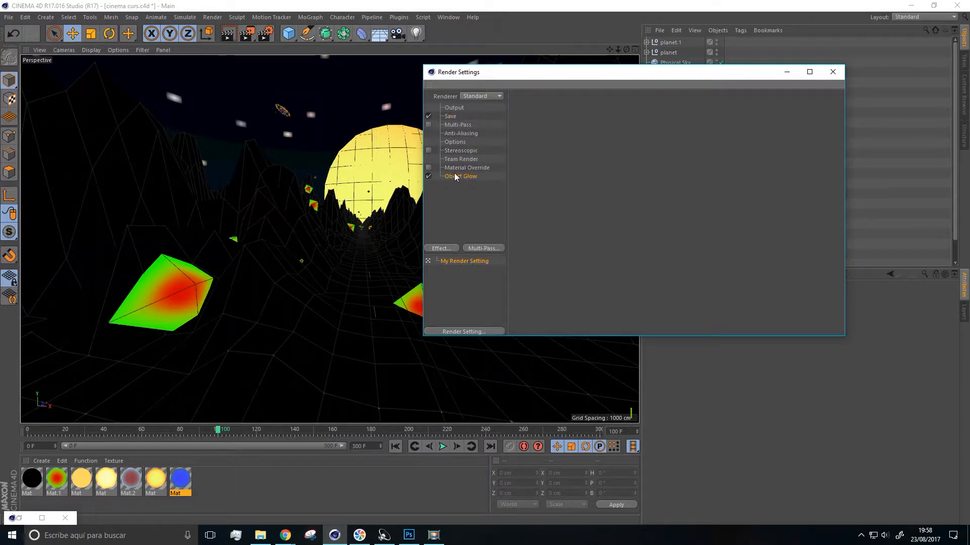
click(461, 117)
click(454, 108)
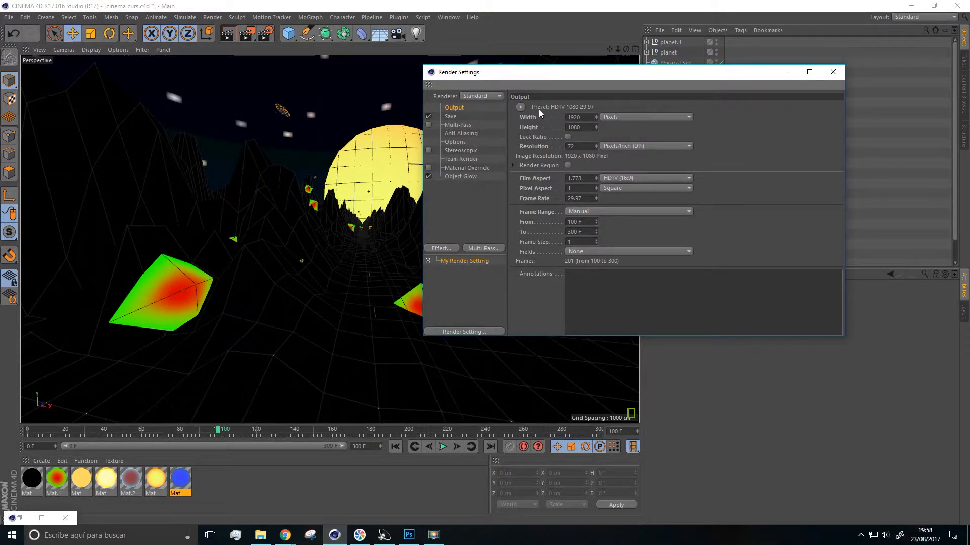
click(520, 107)
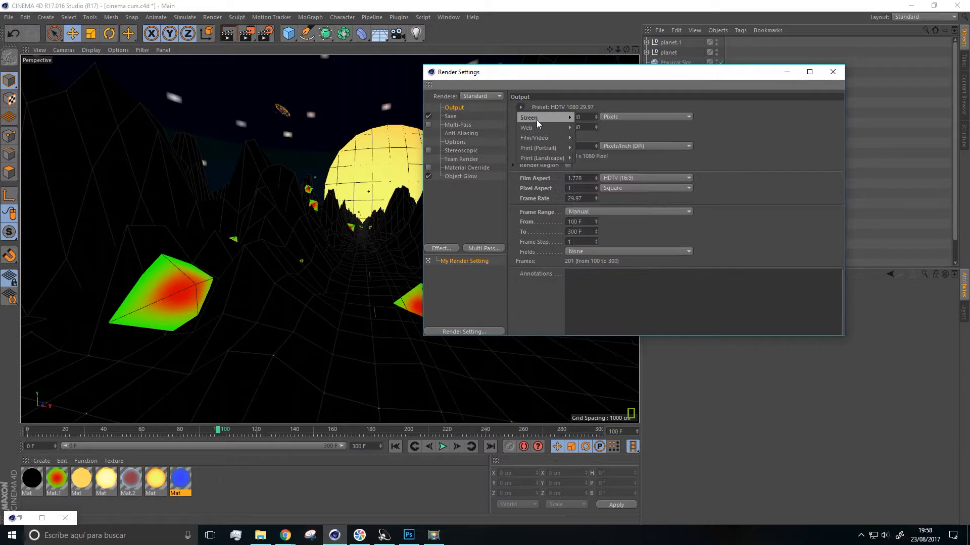
mouse_move(543, 137)
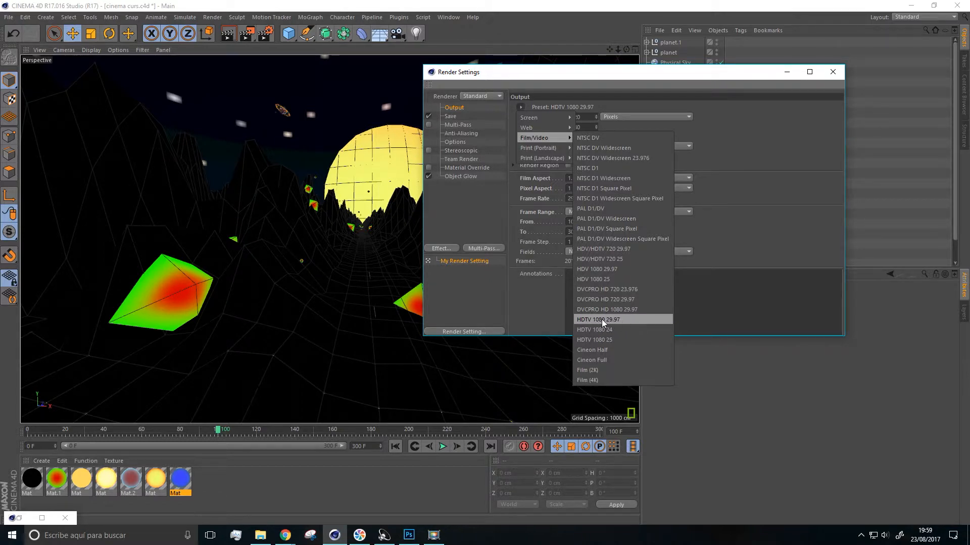
click(761, 143)
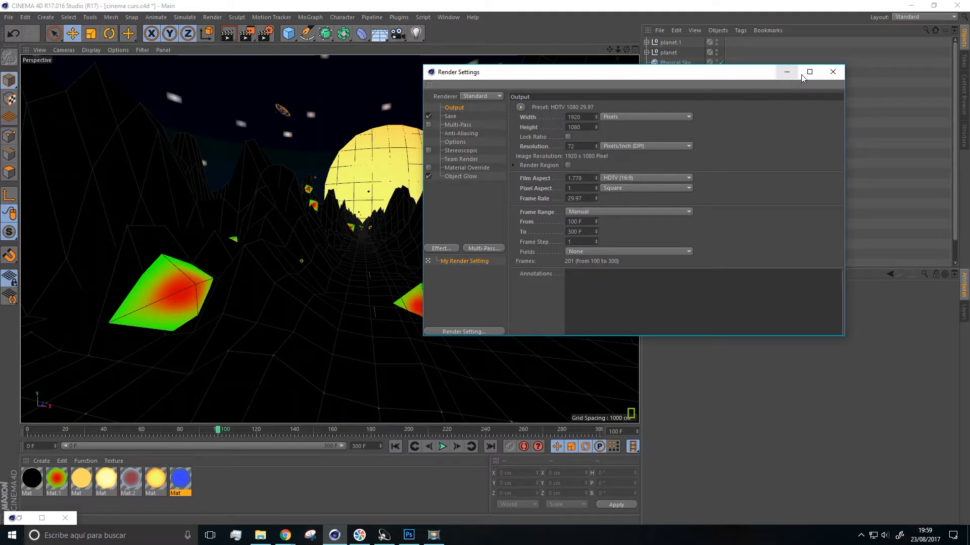
click(833, 74)
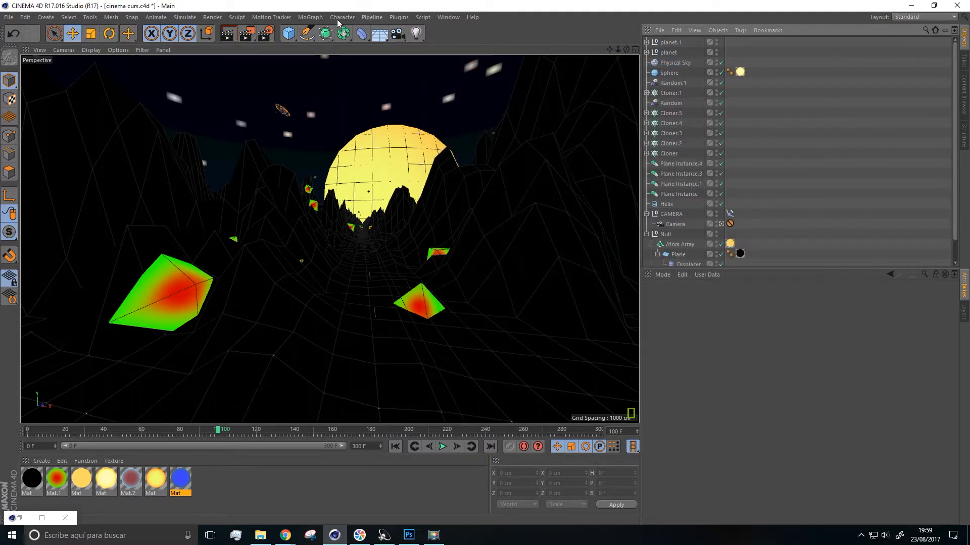
Render the animation to the Picture Viewer and display frame 100 of the second test sequence
click(248, 36)
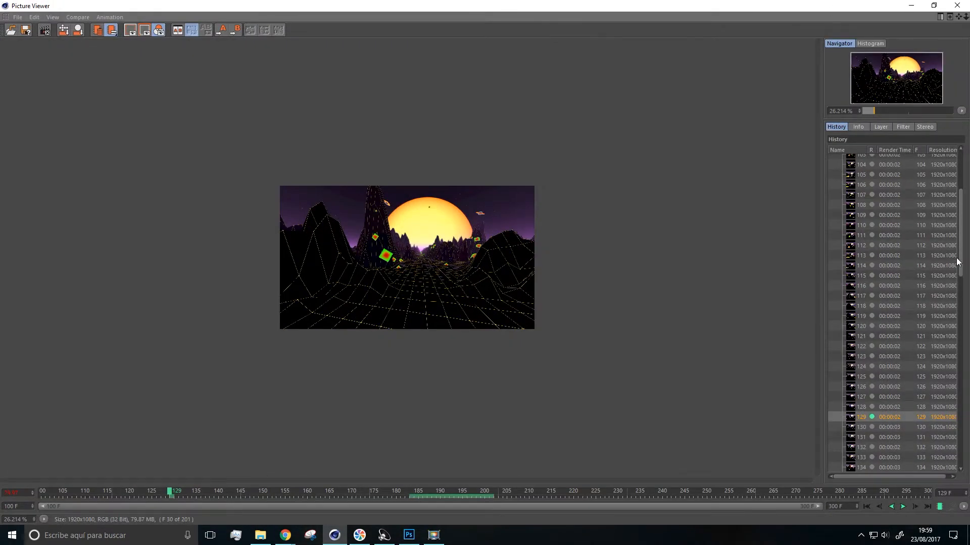
scroll(879, 236, up, 5)
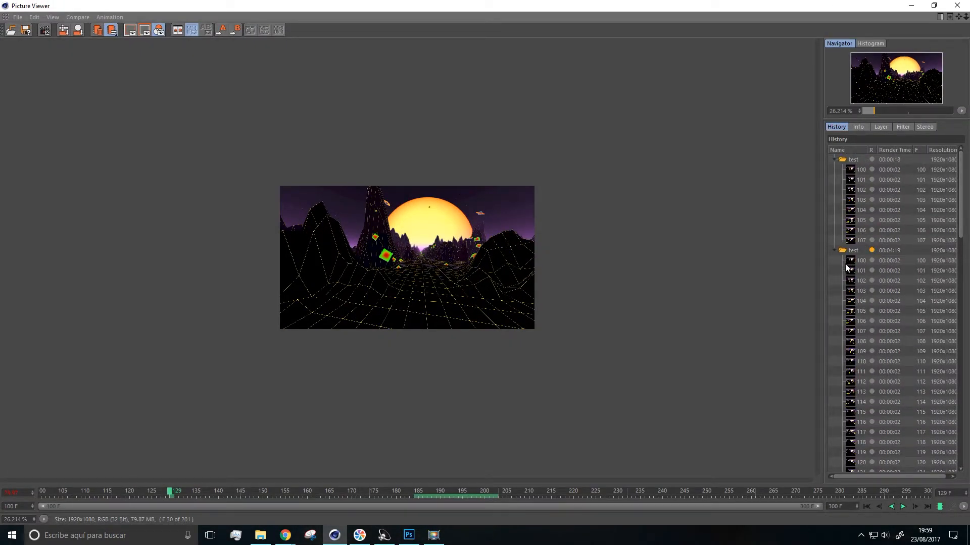
click(850, 261)
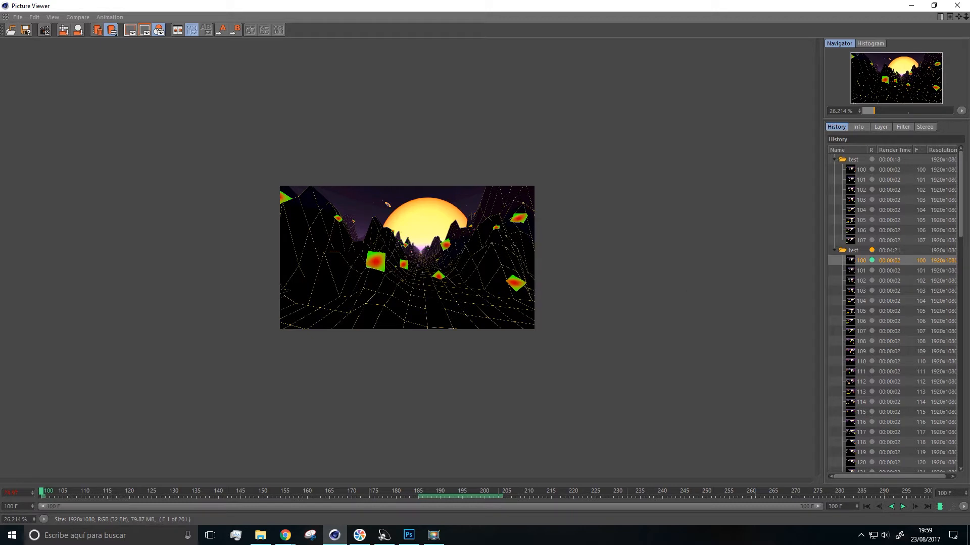